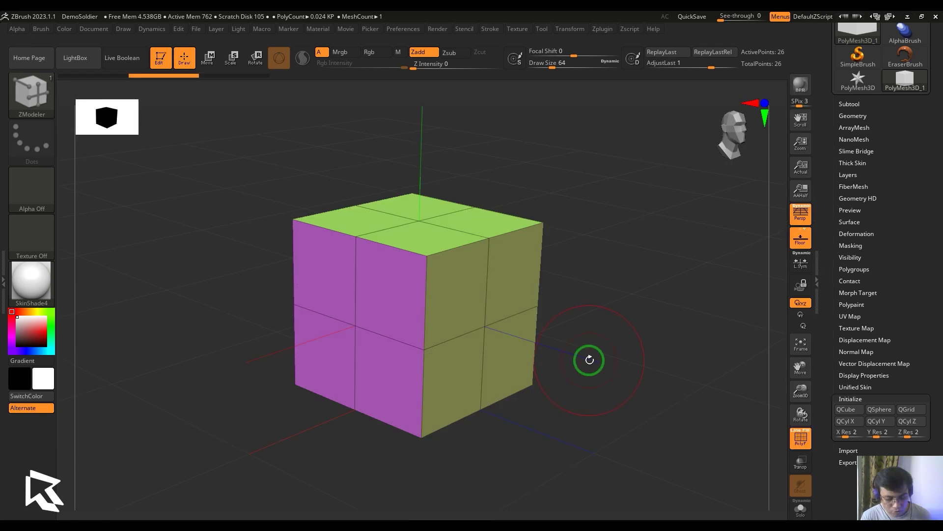
- Set the ZModeler polygon action to Mesh To Brush, A Single Poly, Align To Mesh Orientation, and capture a polygon from the cube's olive side
{"action": "key", "text": "b"}
{"action": "key", "text": "Escape"}
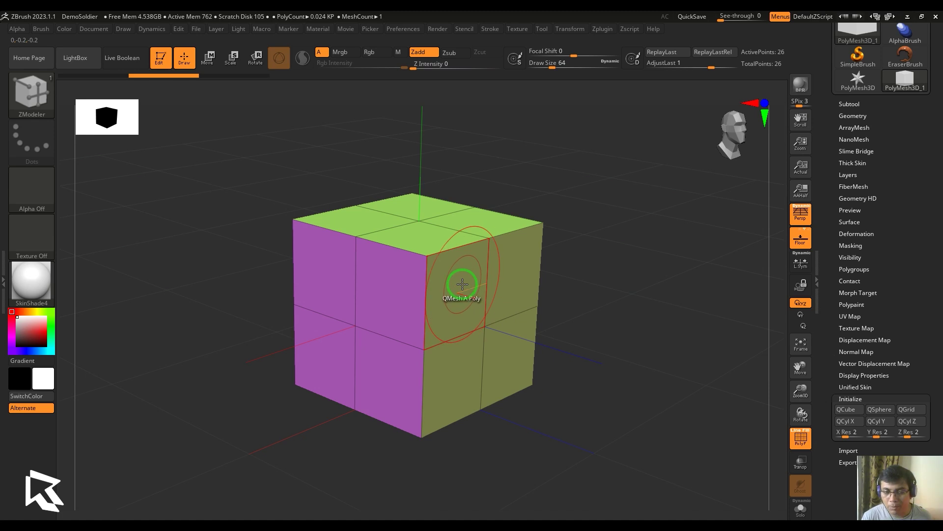
{"action": "key", "text": "space"}
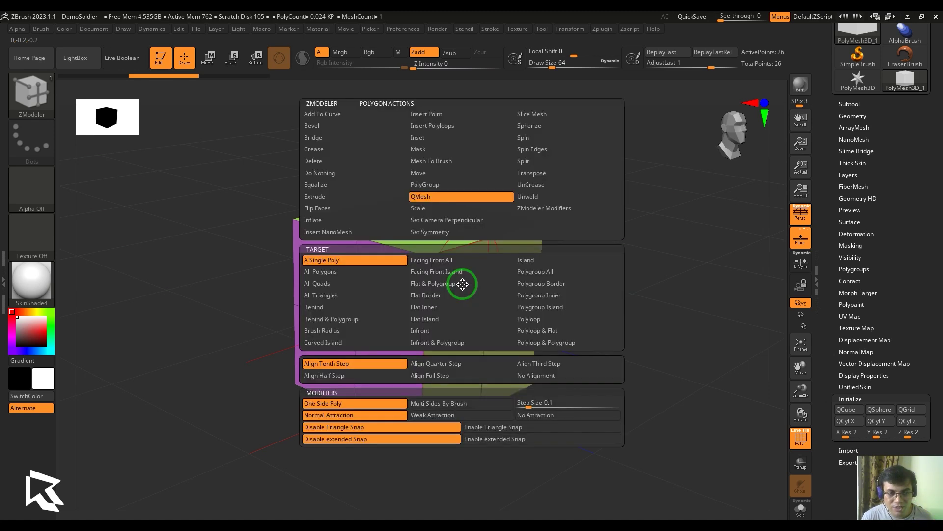
{"action": "left_click", "coordinate": [456, 162]}
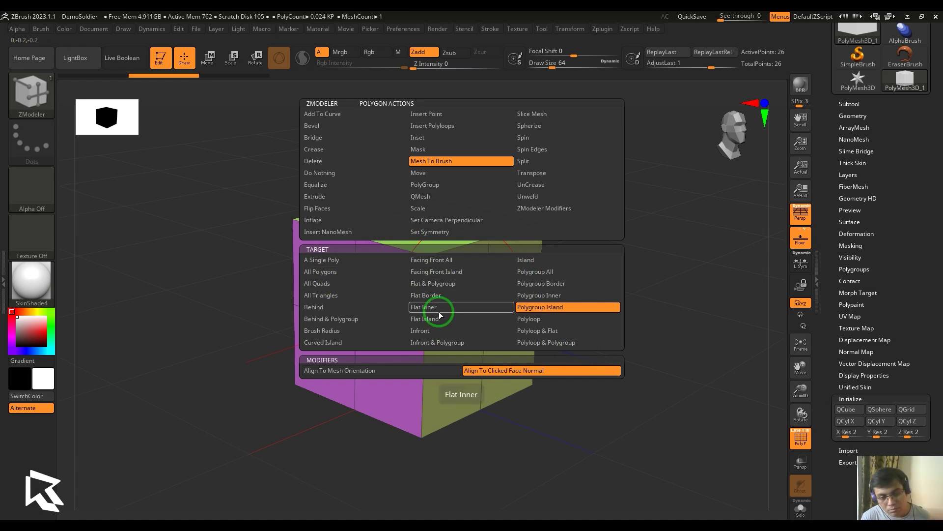
{"action": "left_click", "coordinate": [383, 372]}
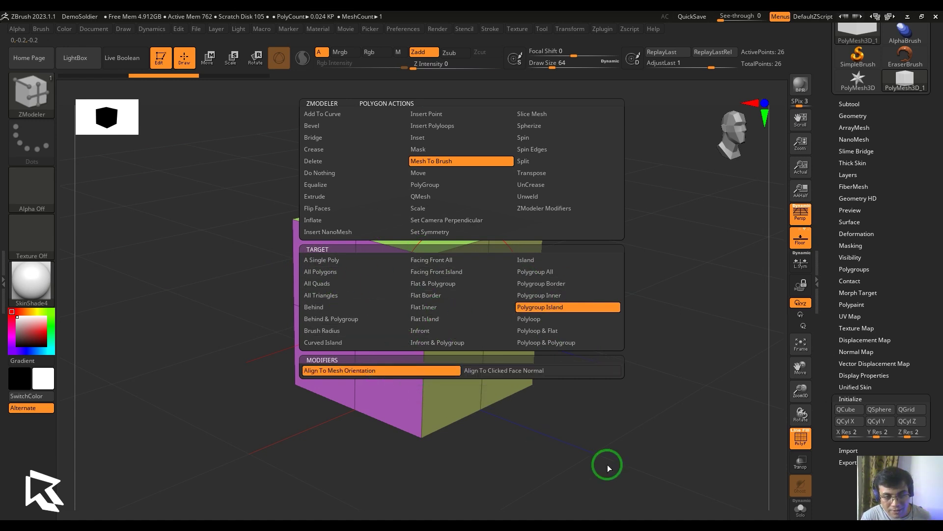
{"action": "left_click", "coordinate": [330, 260]}
{"action": "left_click", "coordinate": [456, 280]}
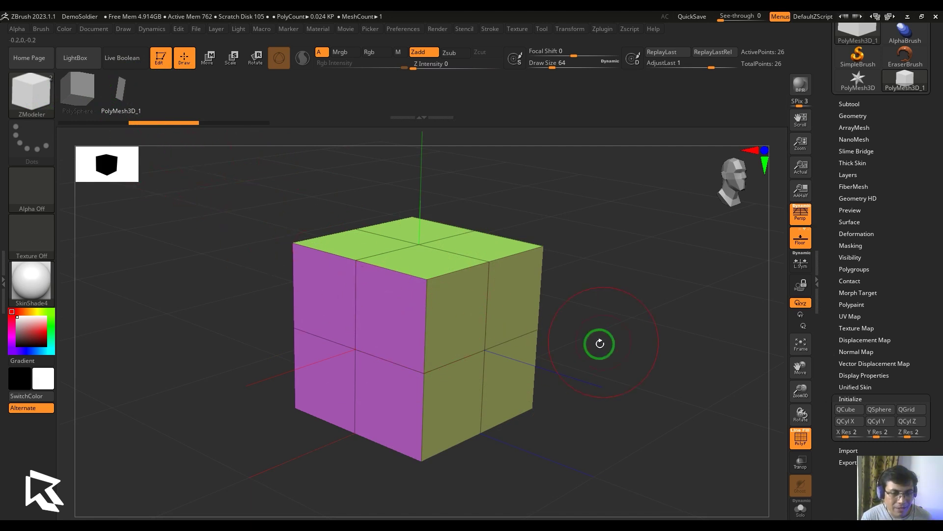
- Capture one polygon from the cube's purple side and another from its green upper face as brush meshes, keeping Align To Mesh Orientation
{"action": "left_click_drag", "start_coordinate": [638, 340], "coordinate": [640, 314]}
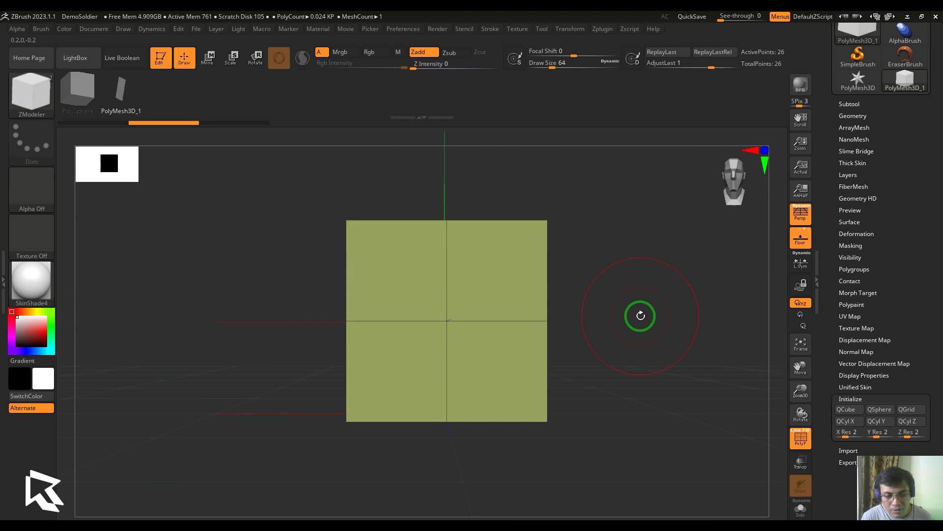
{"action": "left_click", "coordinate": [801, 212]}
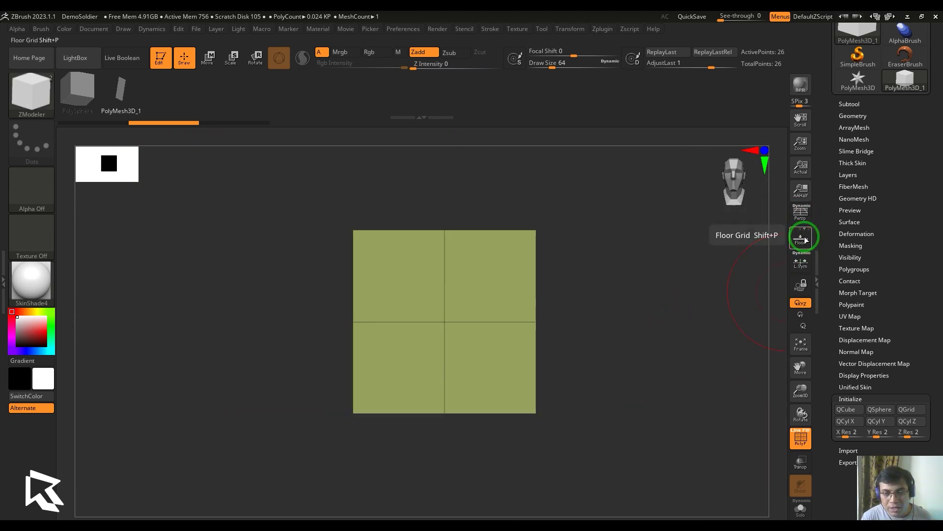
{"action": "left_click", "coordinate": [800, 212]}
{"action": "left_click_drag", "start_coordinate": [669, 329], "coordinate": [726, 352]}
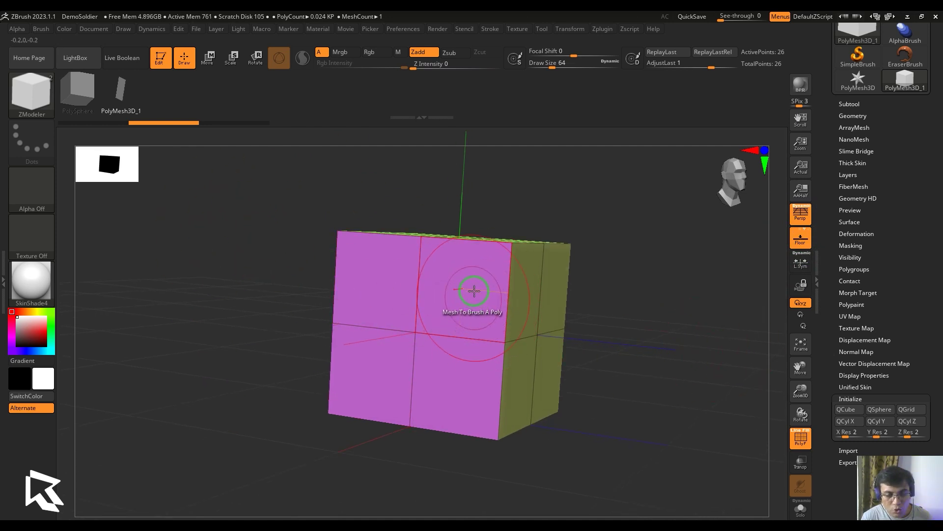
{"action": "key", "text": "space"}
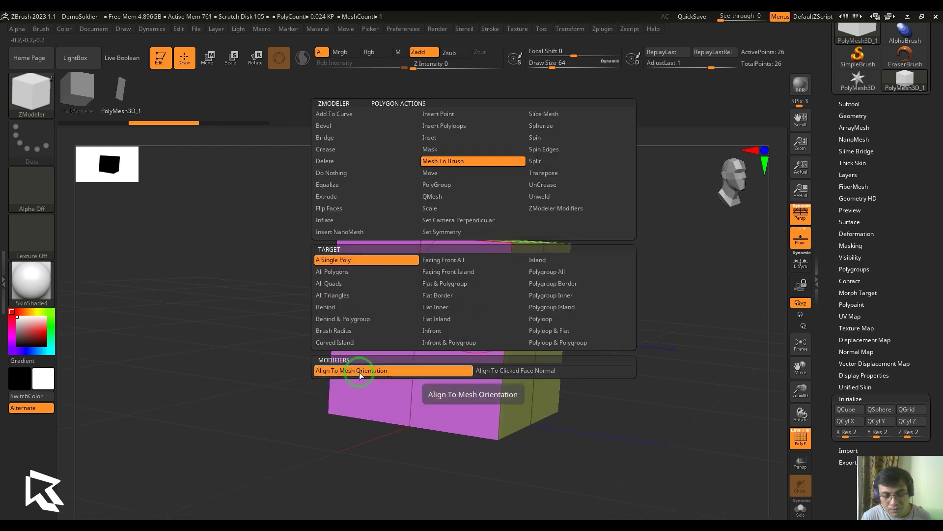
{"action": "left_click", "coordinate": [360, 379]}
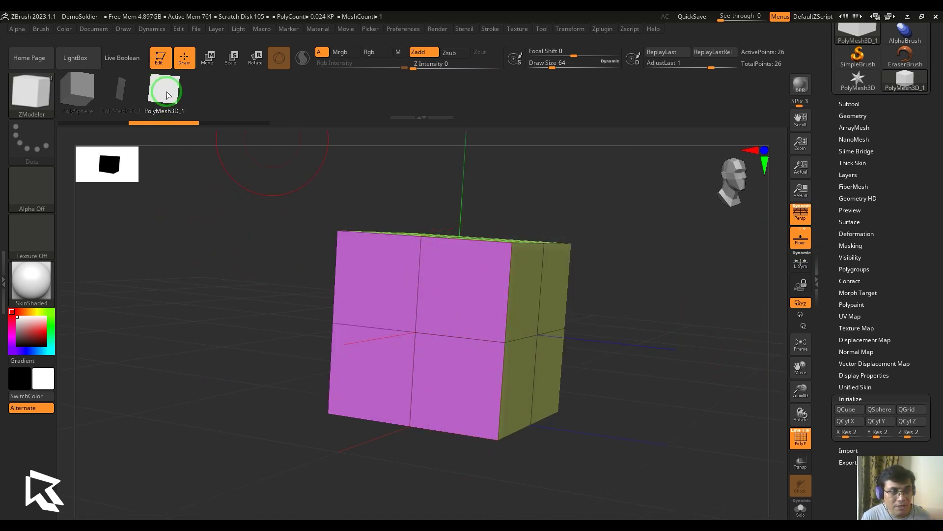
{"action": "left_click_drag", "start_coordinate": [580, 275], "coordinate": [658, 321]}
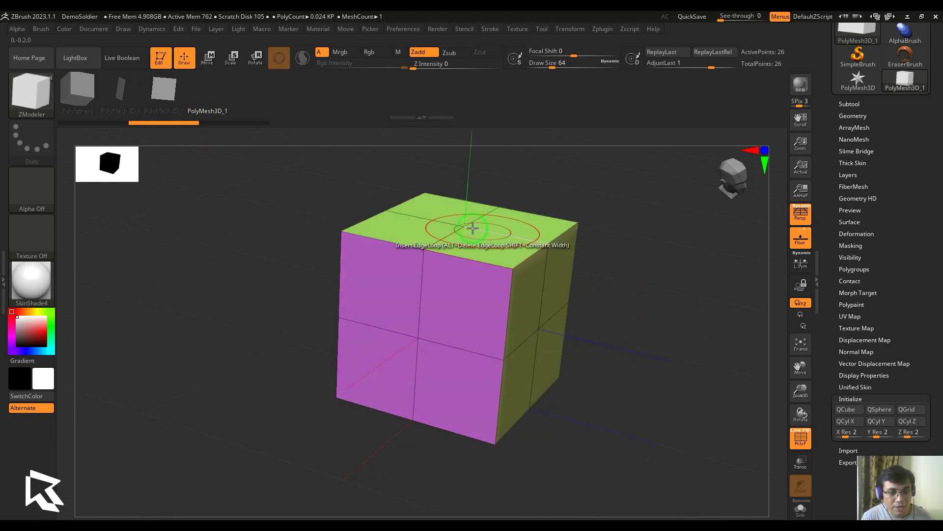
{"action": "left_click", "coordinate": [490, 245]}
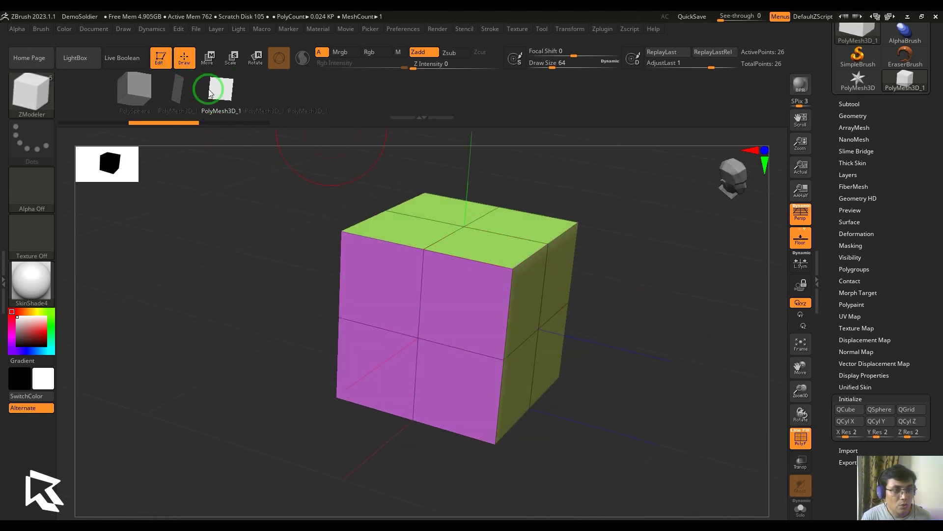
{"action": "left_click_drag", "start_coordinate": [609, 276], "coordinate": [620, 282], "text": "shift"}
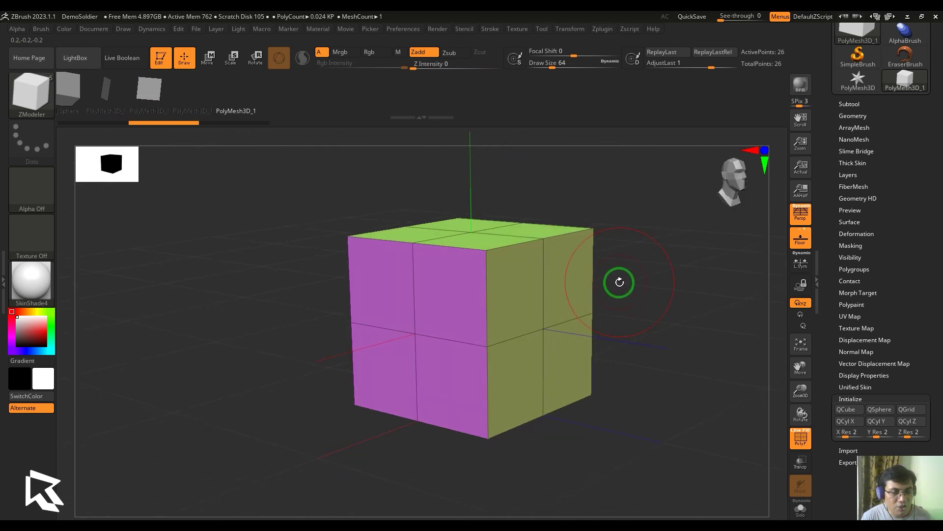
- Load the DemoSoldier.ZPR project and isolate the soldier's body with Solo, keeping its polyframe shown
{"action": "left_click", "coordinate": [87, 58]}
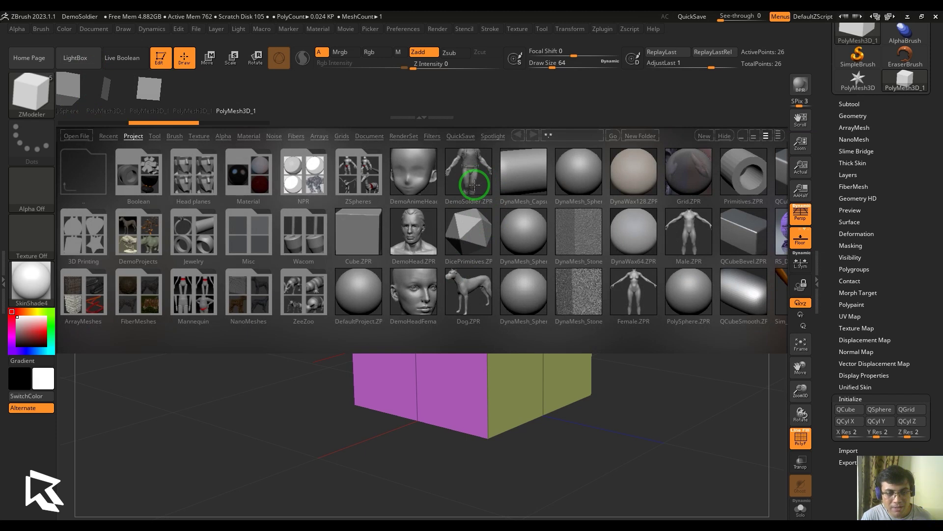
{"action": "double_click", "coordinate": [474, 185]}
{"action": "left_click", "coordinate": [507, 301]}
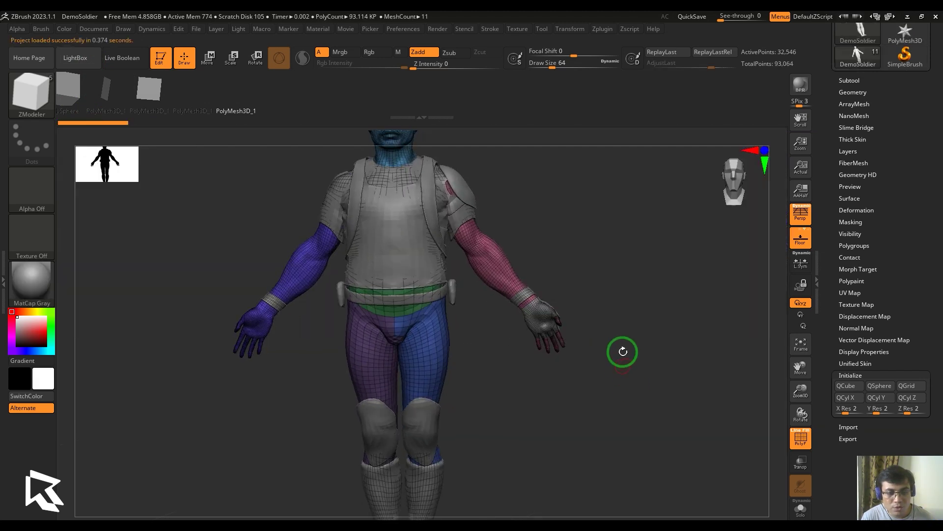
{"action": "left_click_drag", "start_coordinate": [623, 351], "coordinate": [687, 350], "text": "alt"}
{"action": "left_click", "coordinate": [808, 448]}
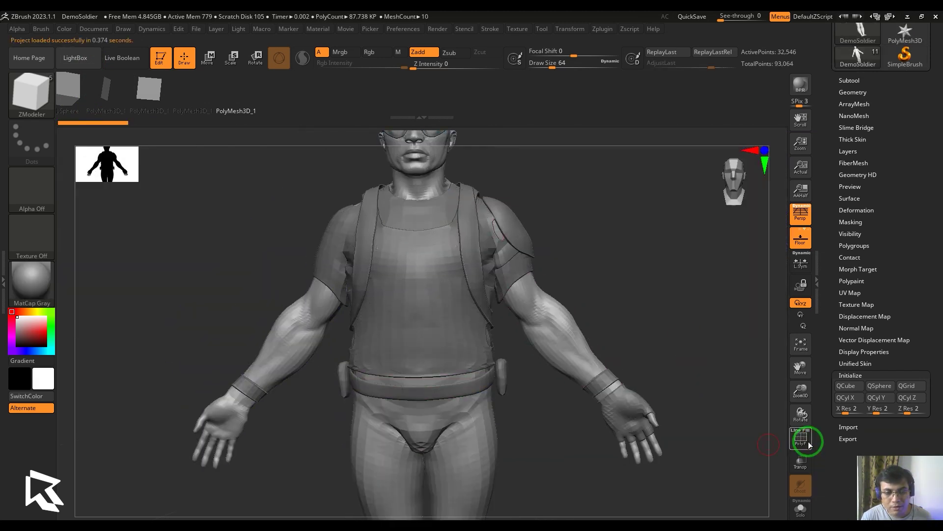
{"action": "left_click", "coordinate": [808, 449]}
{"action": "left_click", "coordinate": [800, 511]}
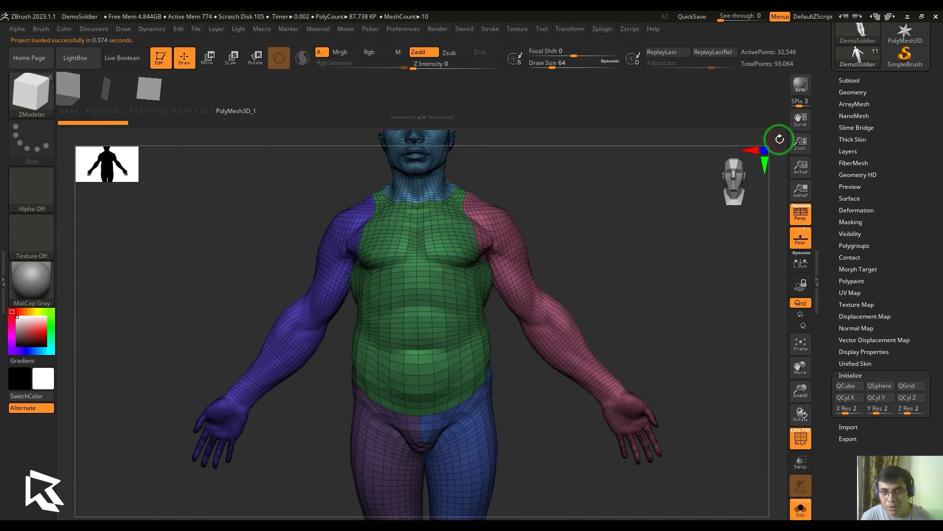
- Lower the body to subdivision level 1 and delete its higher subdivision levels
{"action": "left_click", "coordinate": [855, 92]}
{"action": "left_click", "coordinate": [852, 44]}
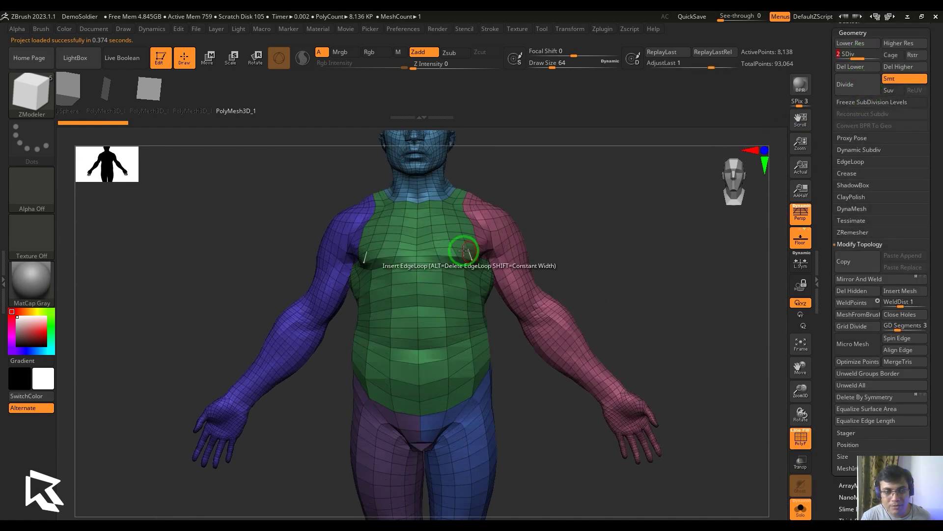
{"action": "left_click", "coordinate": [851, 67]}
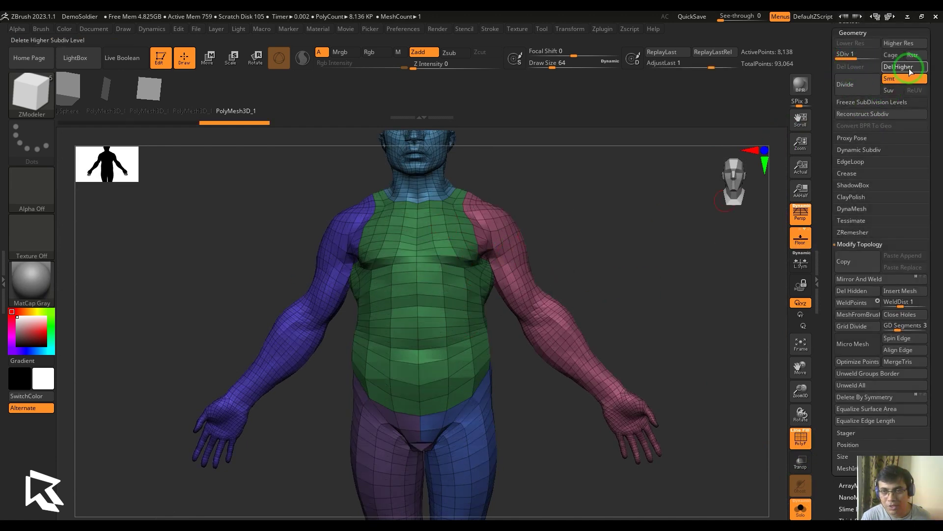
{"action": "left_click", "coordinate": [901, 67]}
- Set the Mesh To Brush target to Polygroup Island and capture the soldier's pink arm as a brush mesh
{"action": "left_click_drag", "start_coordinate": [639, 269], "coordinate": [638, 253], "text": "alt"}
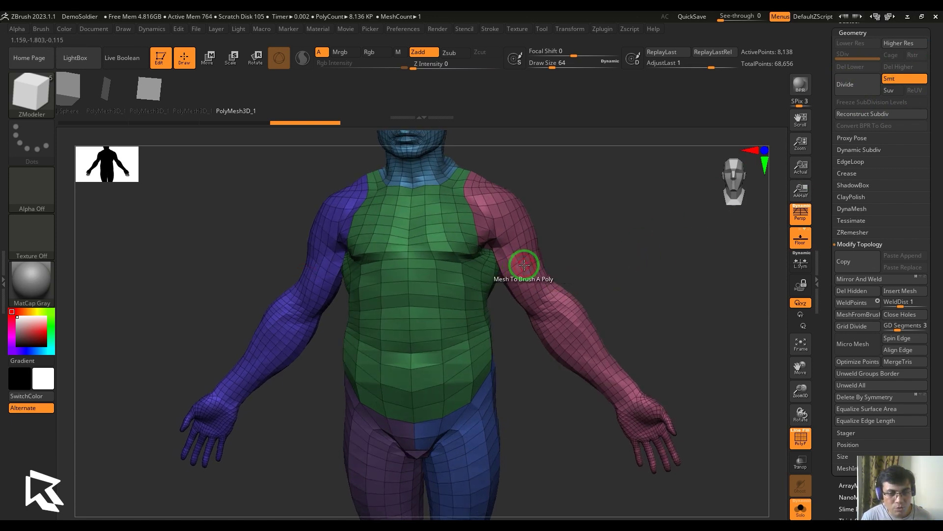
{"action": "key", "text": "space"}
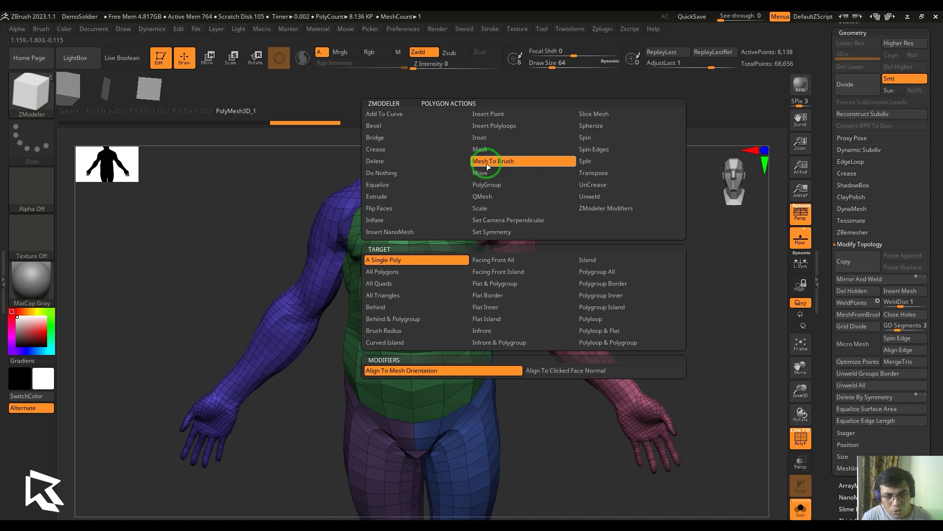
{"action": "left_click", "coordinate": [602, 307]}
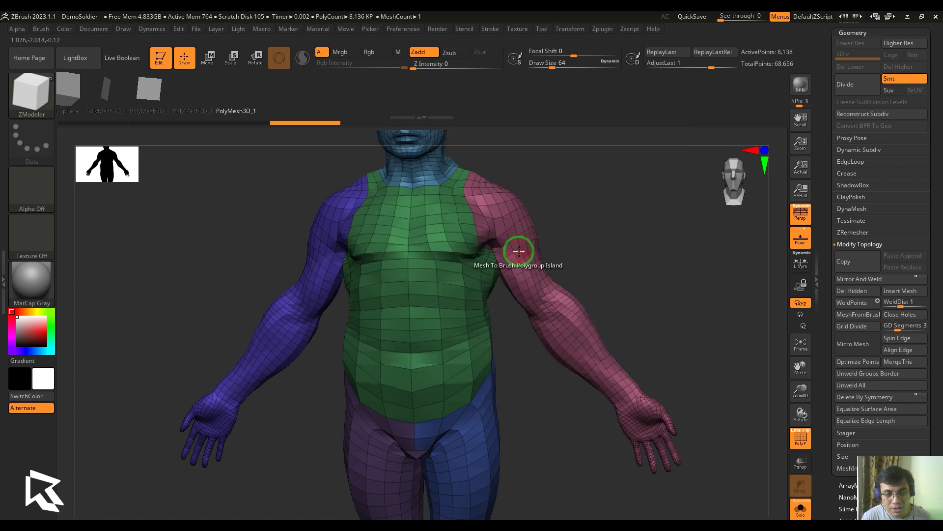
{"action": "left_click_drag", "start_coordinate": [610, 268], "coordinate": [602, 267], "text": "shift"}
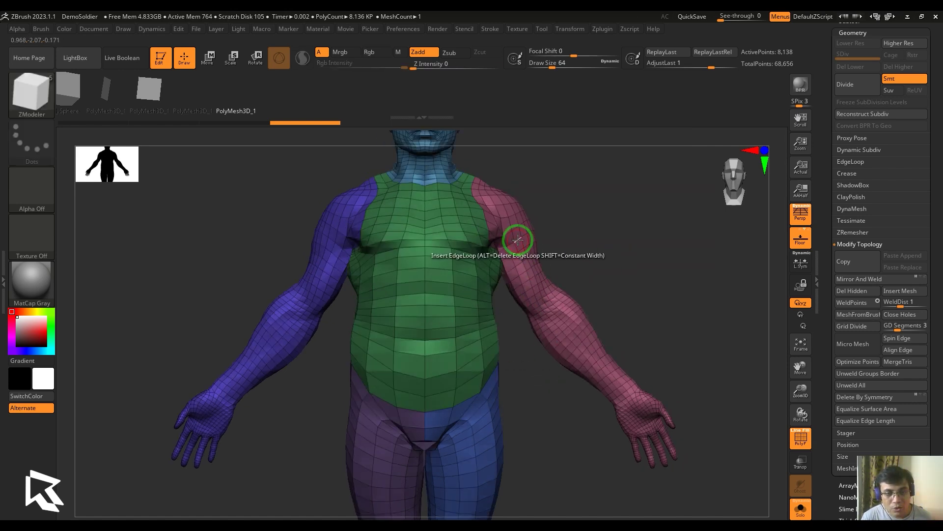
{"action": "left_click", "coordinate": [531, 273]}
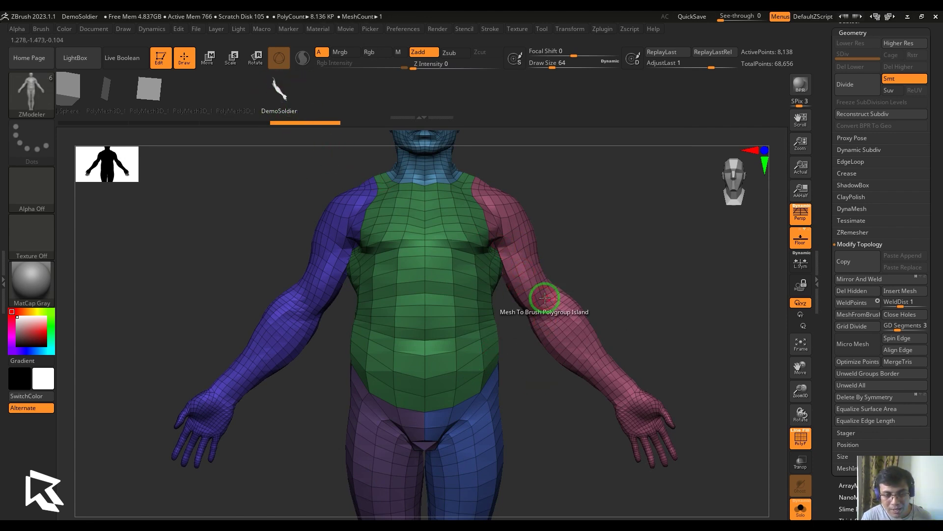
- Capture the soldier's blue head polygroup from the side view as a brush mesh
{"action": "left_click_drag", "start_coordinate": [623, 253], "coordinate": [626, 420], "text": "alt"}
{"action": "left_click_drag", "start_coordinate": [630, 318], "coordinate": [627, 385], "text": "shift"}
{"action": "left_click", "coordinate": [444, 329]}
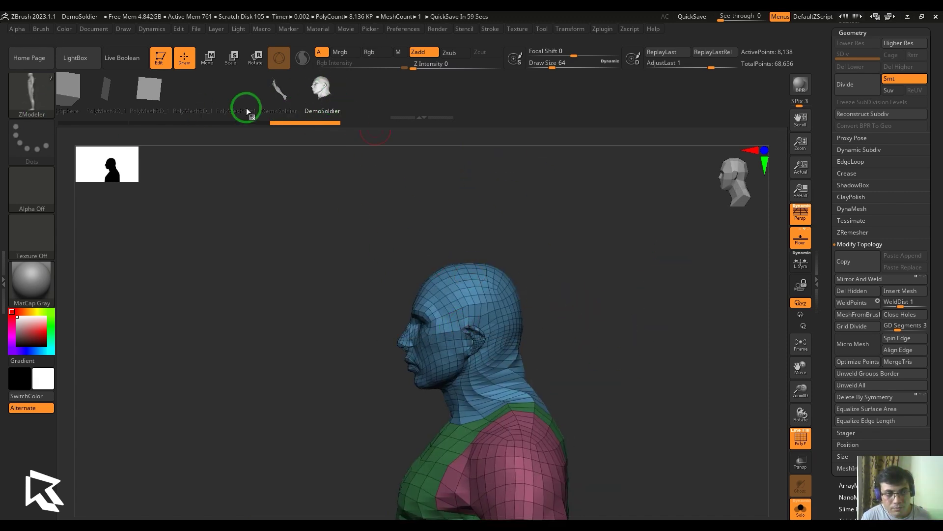
{"action": "left_click_drag", "start_coordinate": [611, 327], "coordinate": [619, 265]}
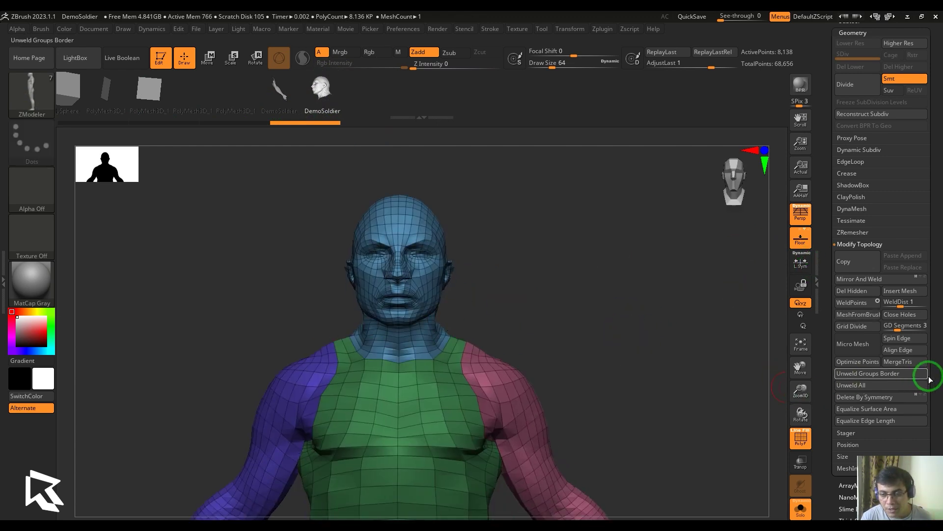
- Switch to the PolyMesh3D tool and initialize it as a QCube
{"action": "left_click_drag", "start_coordinate": [927, 374], "coordinate": [891, 209]}
{"action": "left_click", "coordinate": [904, 185]}
{"action": "left_click", "coordinate": [854, 86]}
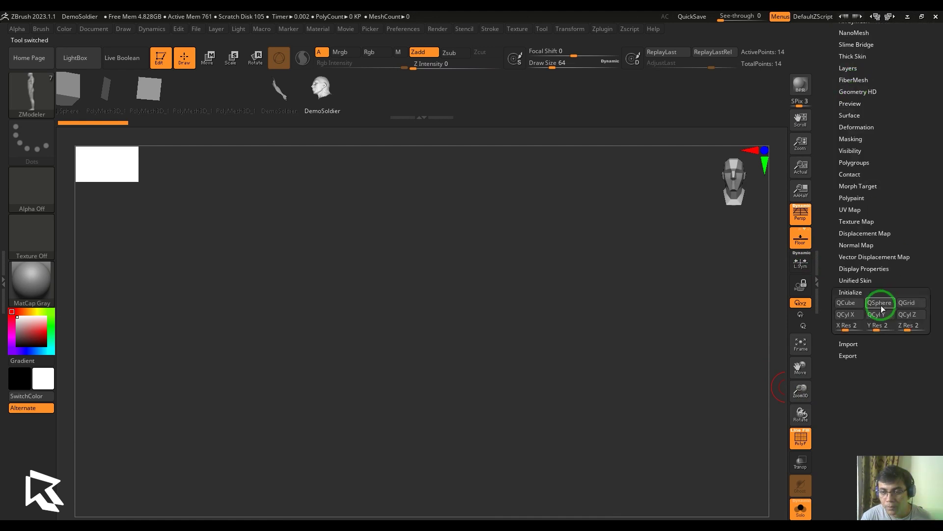
{"action": "left_click", "coordinate": [851, 302]}
- Set the polygon action to Insert NanoMesh with the Polygroup Island target and insert the head mesh across the cube's purple side
{"action": "mouse_move", "coordinate": [457, 375]}
{"action": "left_mouse_down"}
{"action": "mouse_move", "coordinate": [636, 396]}
{"action": "mouse_move", "coordinate": [653, 354]}
{"action": "left_mouse_up"}
{"action": "key", "text": "space"}
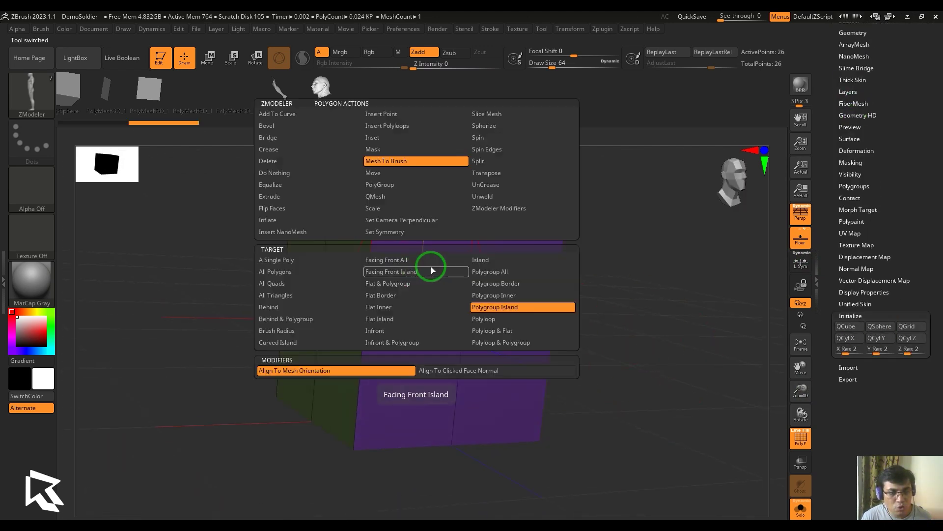
{"action": "left_click", "coordinate": [293, 231]}
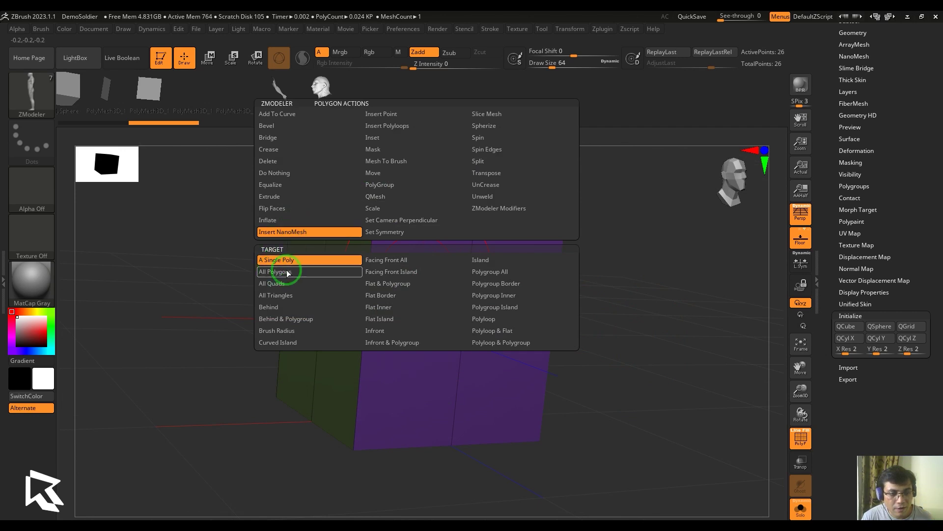
{"action": "left_click", "coordinate": [497, 306]}
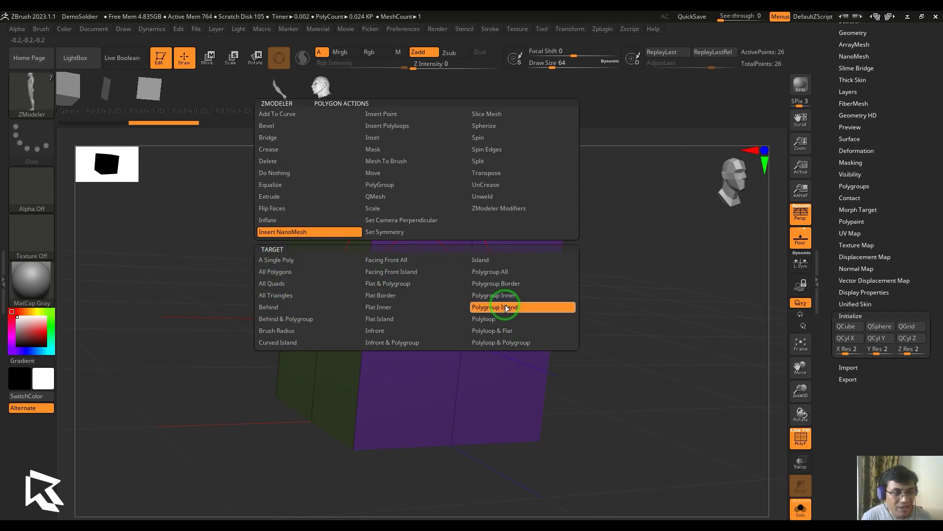
{"action": "left_click_drag", "start_coordinate": [421, 280], "coordinate": [414, 355]}
- Choose the captured arm mesh and insert it as a NanoMesh across the cube's adjacent green side
{"action": "left_click_drag", "start_coordinate": [665, 354], "coordinate": [627, 323]}
{"action": "left_click_drag", "start_coordinate": [551, 317], "coordinate": [666, 310], "text": "alt"}
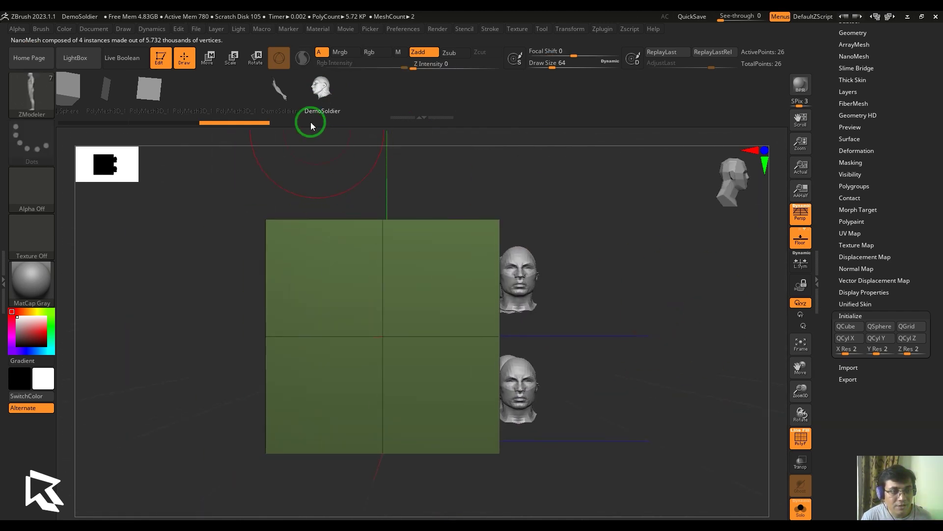
{"action": "left_click", "coordinate": [280, 90]}
{"action": "left_click_drag", "start_coordinate": [444, 280], "coordinate": [445, 396]}
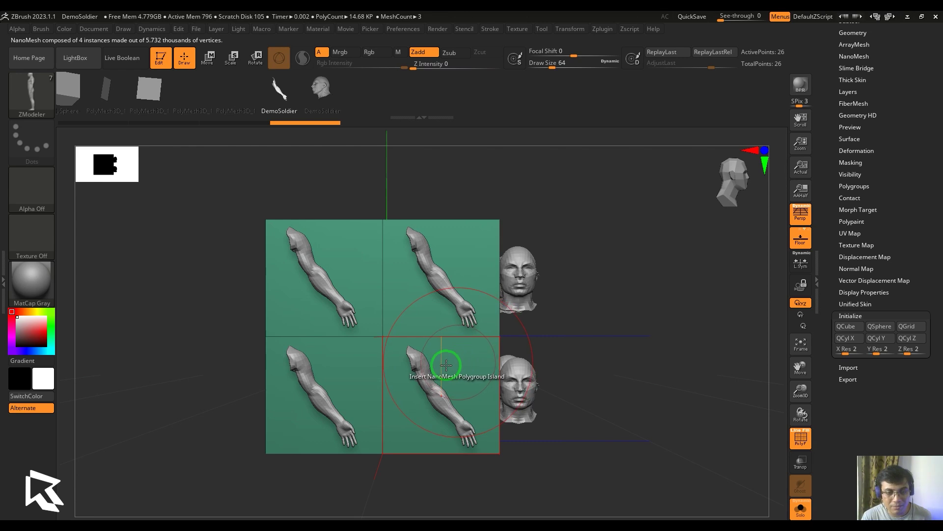
{"action": "mouse_move", "coordinate": [659, 368]}
{"action": "left_mouse_down"}
{"action": "mouse_move", "coordinate": [659, 397]}
{"action": "mouse_move", "coordinate": [677, 368]}
{"action": "left_mouse_up"}
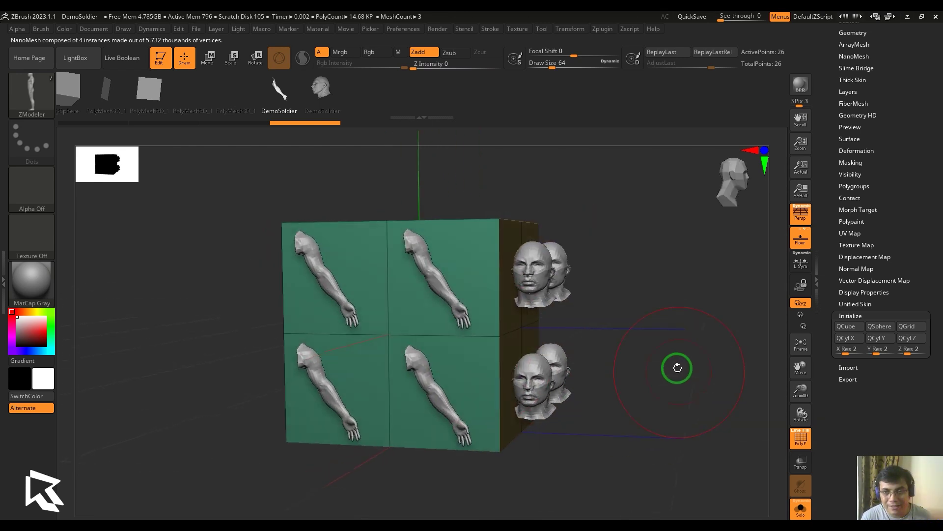
- Switch back to the DemoSoldier tool and frame the whole body in view
{"action": "left_click_drag", "start_coordinate": [918, 164], "coordinate": [933, 253]}
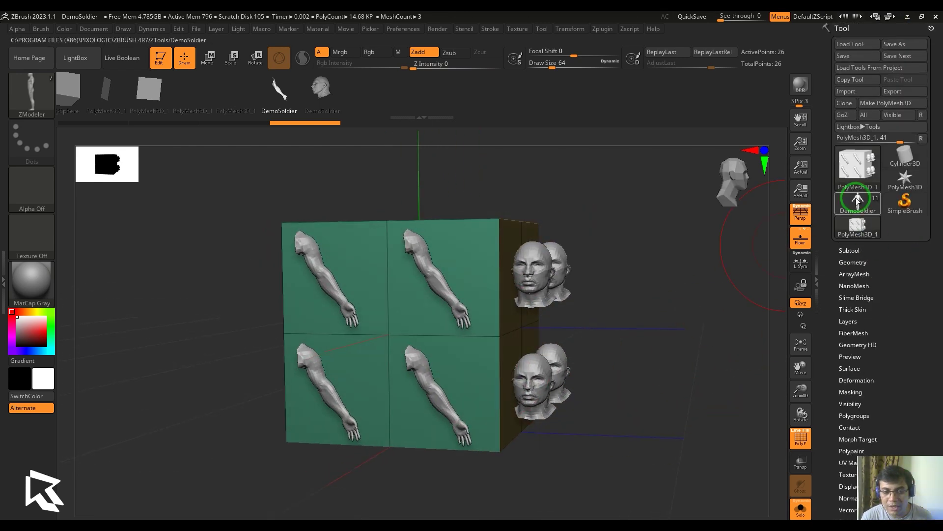
{"action": "left_click", "coordinate": [857, 200]}
{"action": "key", "text": "f"}
{"action": "key", "text": "f"}
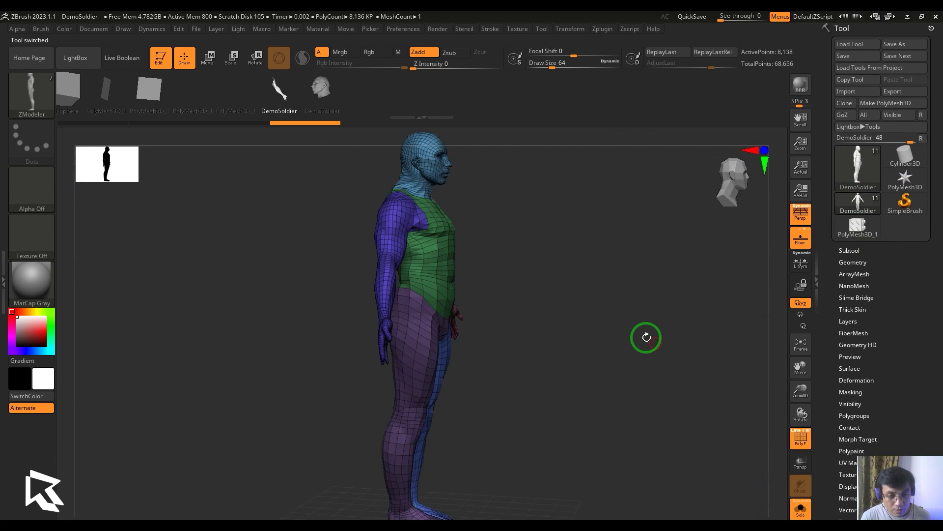
- Capture the soldier's head from a front view with Mesh To Brush, using the Polygroup Island target
{"action": "mouse_move", "coordinate": [634, 379]}
{"action": "left_mouse_down", "text": "shift"}
{"action": "mouse_move", "coordinate": [619, 339]}
{"action": "mouse_move", "coordinate": [667, 408]}
{"action": "mouse_move", "coordinate": [680, 387]}
{"action": "mouse_move", "coordinate": [638, 369]}
{"action": "mouse_move", "coordinate": [659, 270]}
{"action": "mouse_move", "coordinate": [645, 360]}
{"action": "left_mouse_up", "text": "shift"}
{"action": "key", "text": "space"}
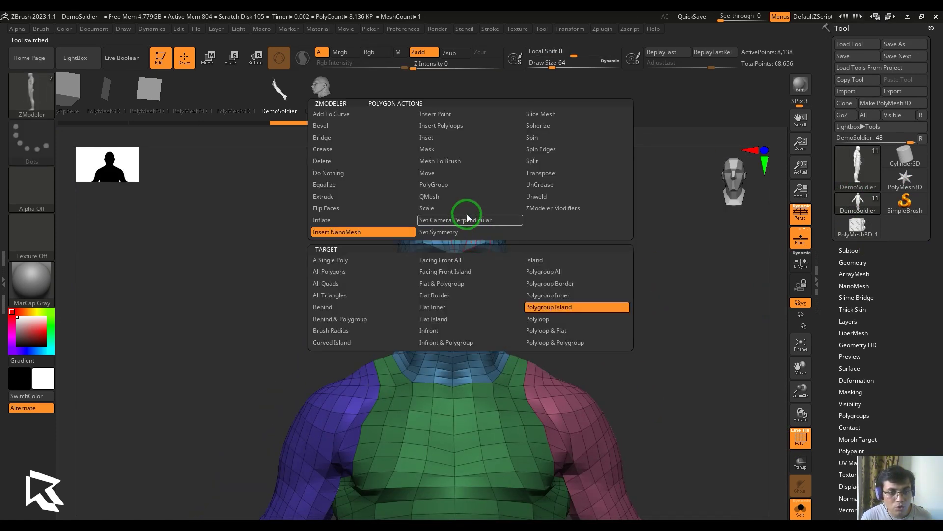
{"action": "left_click", "coordinate": [462, 161]}
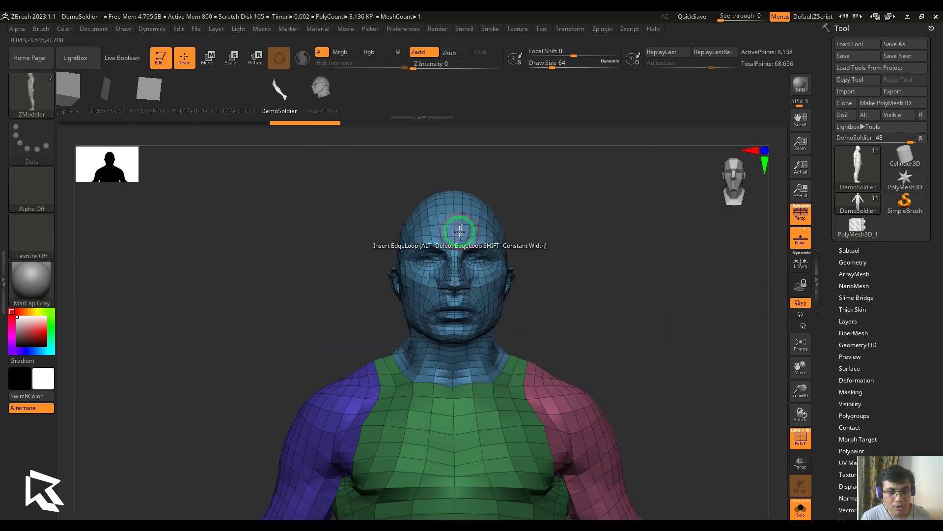
{"action": "left_click", "coordinate": [457, 231]}
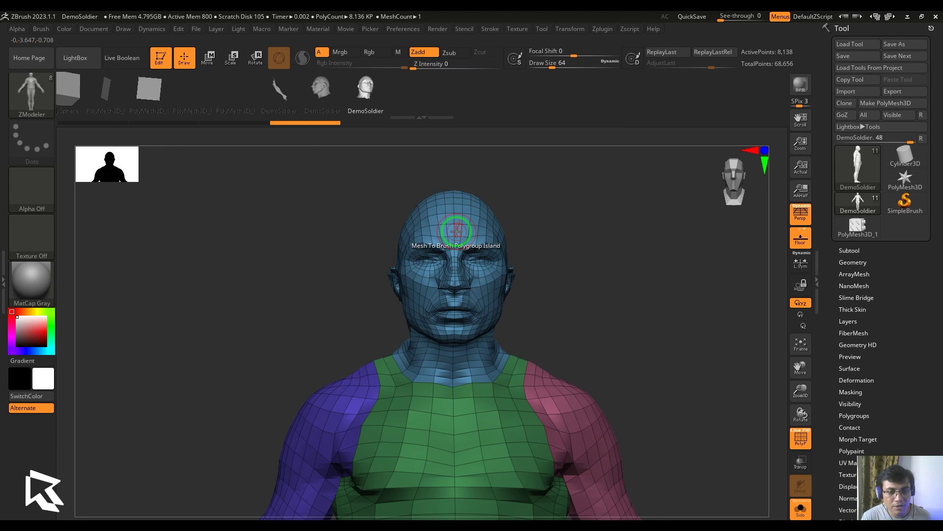
- Switch to the PolyMesh3D_1 cube and insert the front-facing head as a NanoMesh across its empty green side with the Polygroup Island target
{"action": "left_click", "coordinate": [855, 226]}
{"action": "key", "text": "f"}
{"action": "left_click_drag", "start_coordinate": [701, 350], "coordinate": [685, 324], "text": "alt"}
{"action": "left_click_drag", "start_coordinate": [685, 325], "coordinate": [580, 321]}
{"action": "left_click_drag", "start_coordinate": [580, 320], "coordinate": [752, 322], "text": "alt"}
{"action": "key", "text": "space"}
{"action": "left_click", "coordinate": [418, 231]}
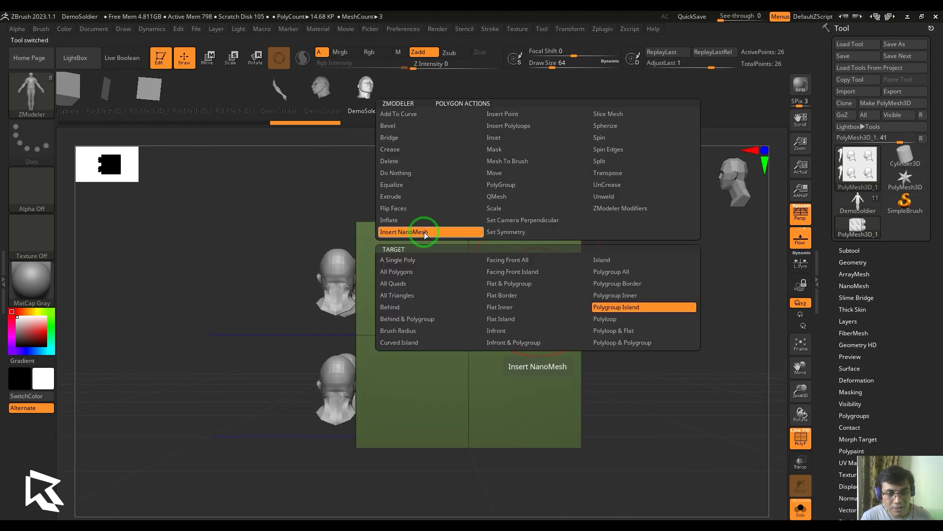
{"action": "left_click_drag", "start_coordinate": [511, 281], "coordinate": [512, 378]}
{"action": "left_click_drag", "start_coordinate": [646, 326], "coordinate": [683, 309], "text": "shift"}
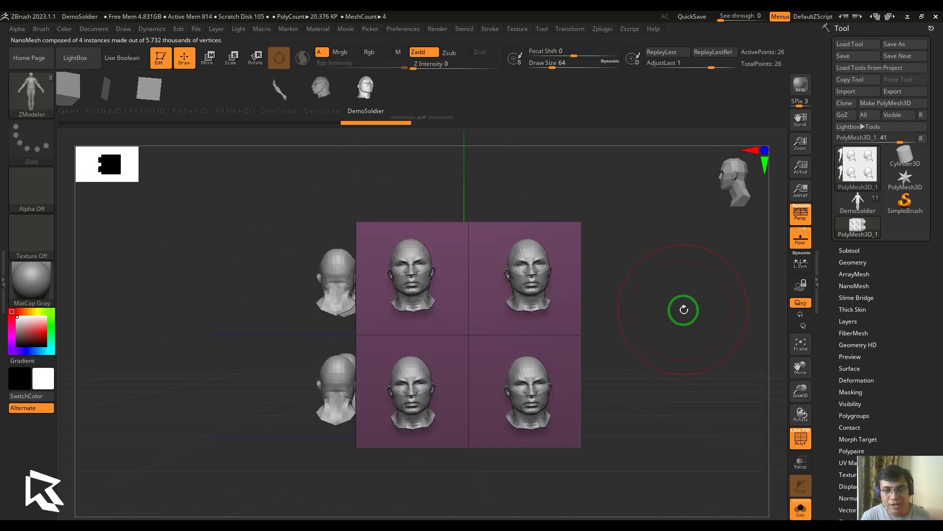
- Switch to the DemoSoldier tool and view the front of the upper body
{"action": "left_click", "coordinate": [857, 204]}
{"action": "left_click_drag", "start_coordinate": [694, 433], "coordinate": [651, 417], "text": "alt"}
{"action": "key", "text": "f"}
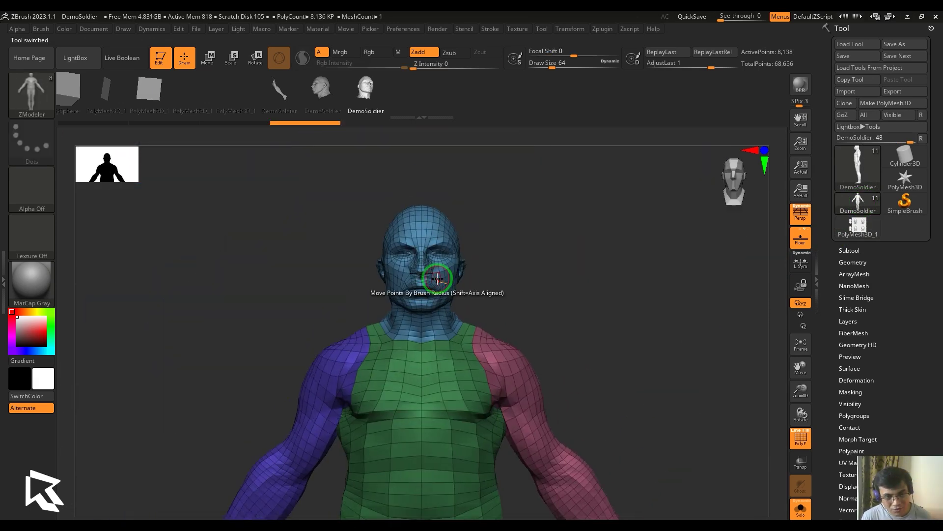
{"action": "left_click_drag", "start_coordinate": [600, 298], "coordinate": [595, 278]}
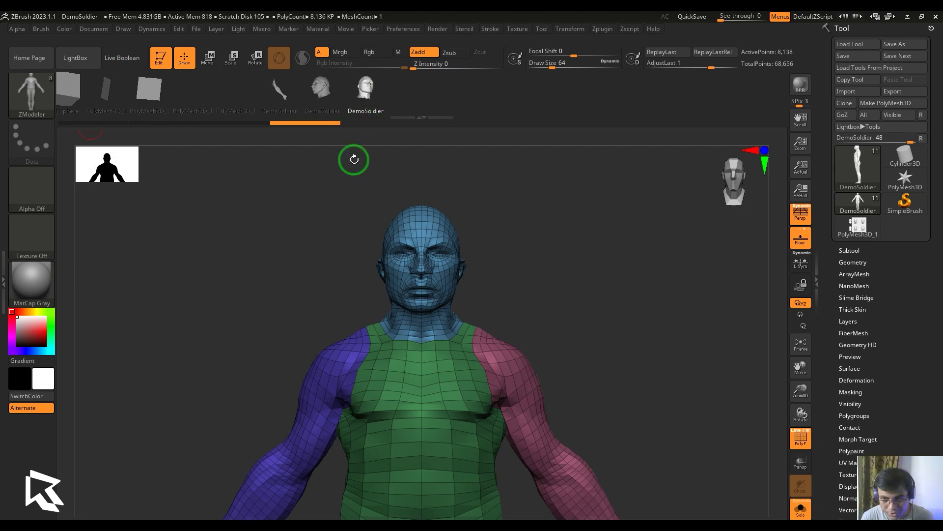
- Switch to the PolyMesh3D star and capture it with Mesh To Brush, using the All Polygons target and Align To Mesh Orientation
{"action": "left_click", "coordinate": [905, 178]}
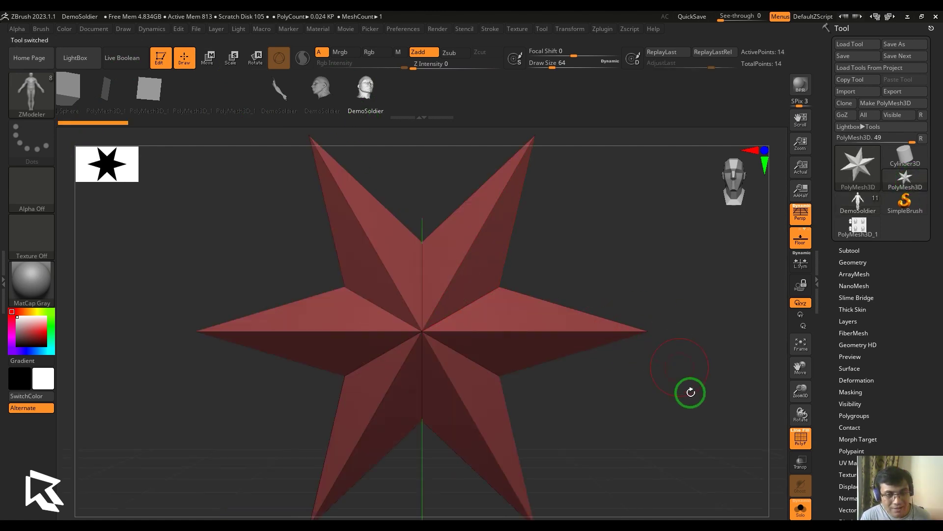
{"action": "key", "text": "space"}
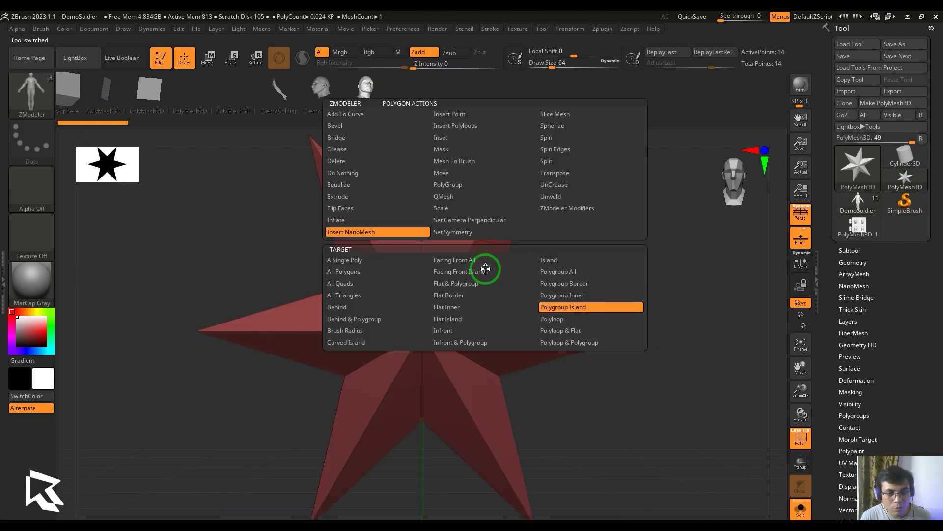
{"action": "left_click", "coordinate": [476, 161]}
{"action": "left_click", "coordinate": [357, 275]}
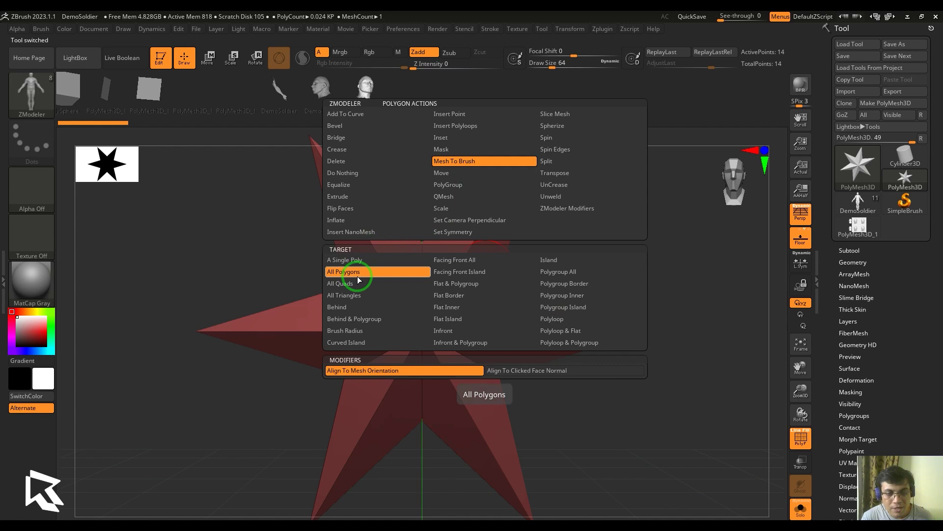
{"action": "left_click", "coordinate": [358, 276]}
{"action": "left_click", "coordinate": [468, 290]}
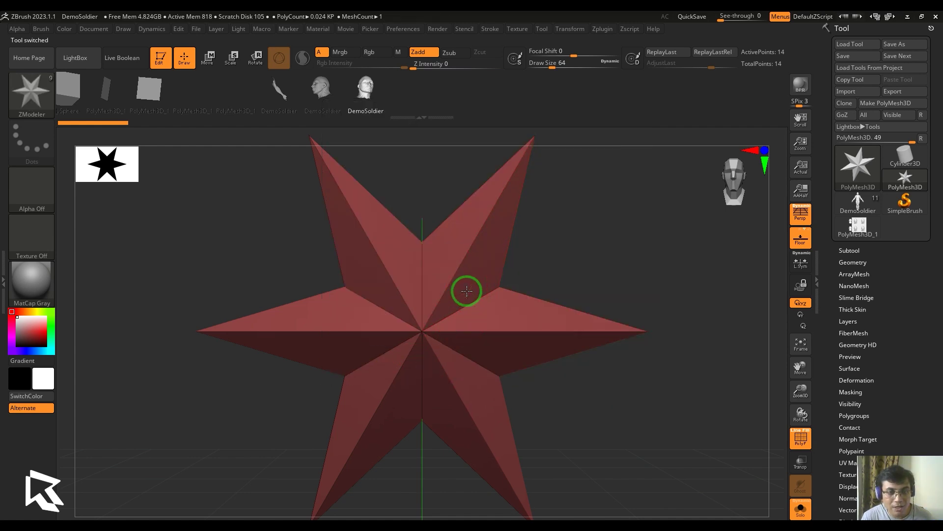
- Switch to the PolyMesh3D_1 cube and insert the star as a NanoMesh across its purple side with the Polygroup Island target
{"action": "left_click", "coordinate": [865, 227]}
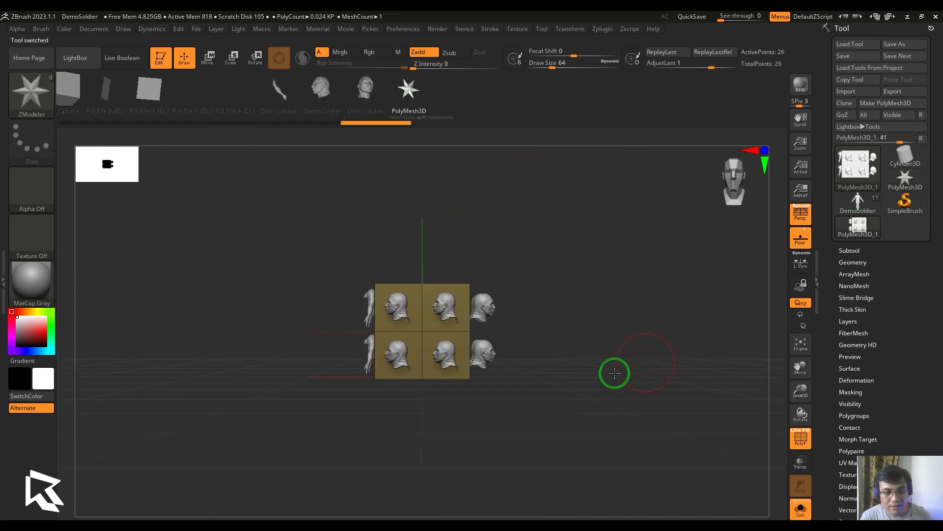
{"action": "left_click_drag", "start_coordinate": [613, 373], "coordinate": [682, 372]}
{"action": "left_click_drag", "start_coordinate": [683, 372], "coordinate": [572, 426], "text": "alt"}
{"action": "right_click", "coordinate": [481, 299]}
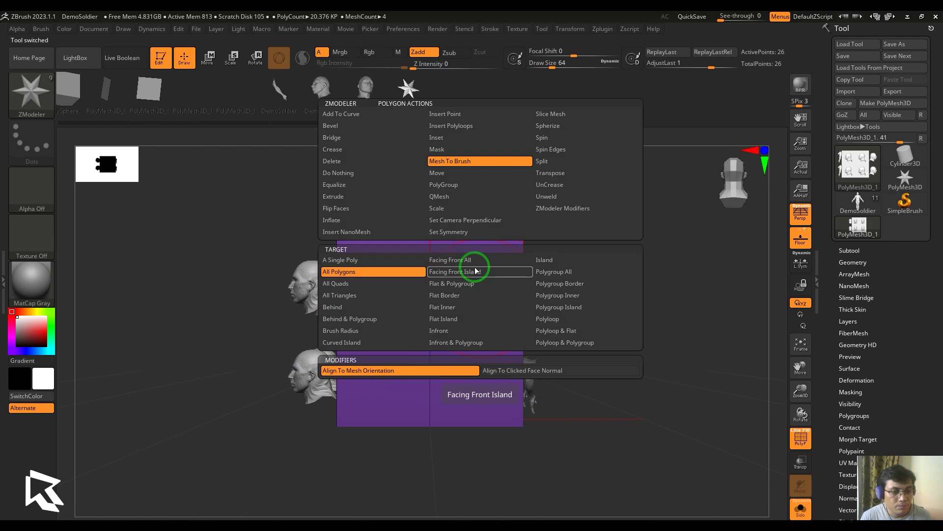
{"action": "left_click", "coordinate": [326, 232]}
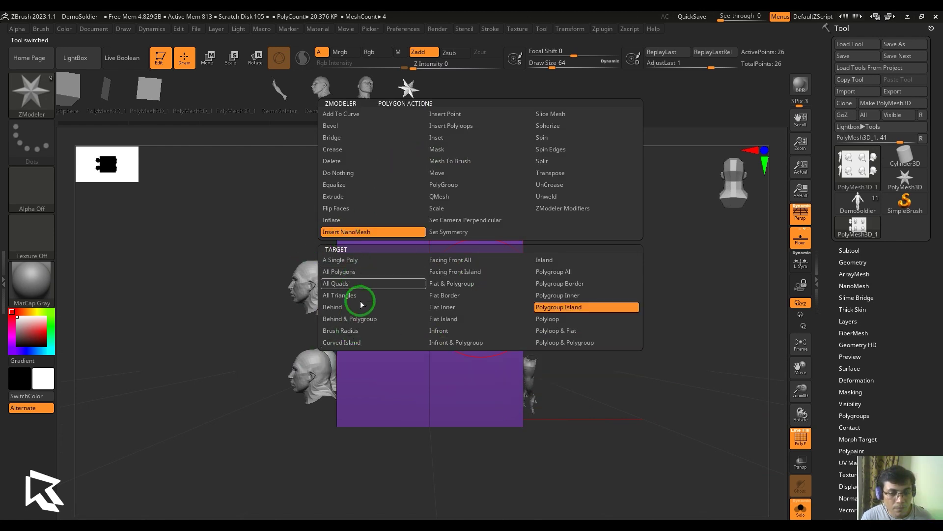
{"action": "left_click_drag", "start_coordinate": [478, 288], "coordinate": [524, 373]}
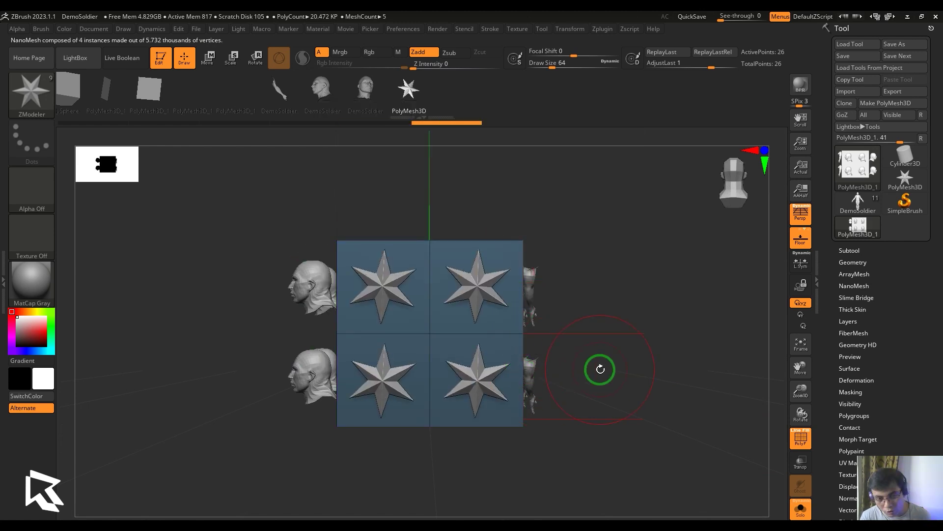
{"action": "left_click_drag", "start_coordinate": [604, 362], "coordinate": [616, 298]}
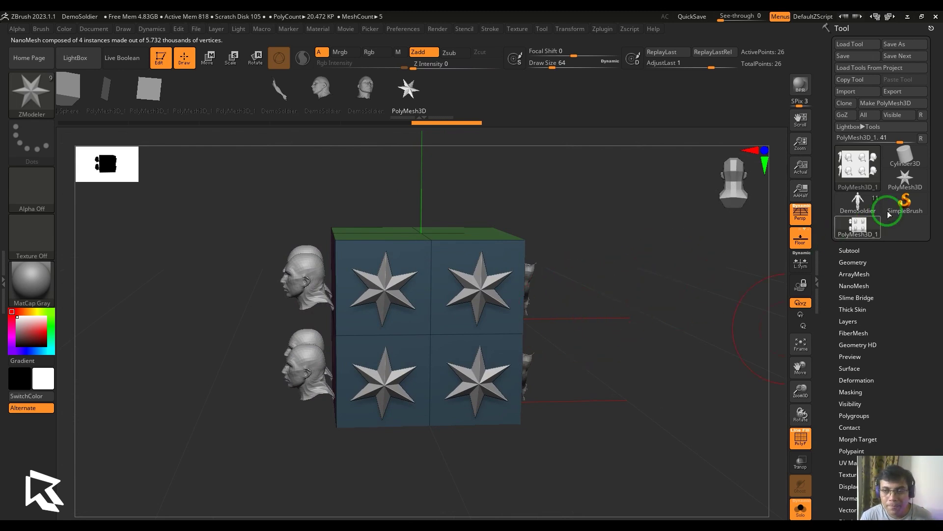
- Switch to the PolyMesh3D star tool and initialize it as a QCube
{"action": "left_click", "coordinate": [905, 177]}
{"action": "scroll", "coordinate": [884, 334], "scroll_direction": "down", "scroll_amount": 5}
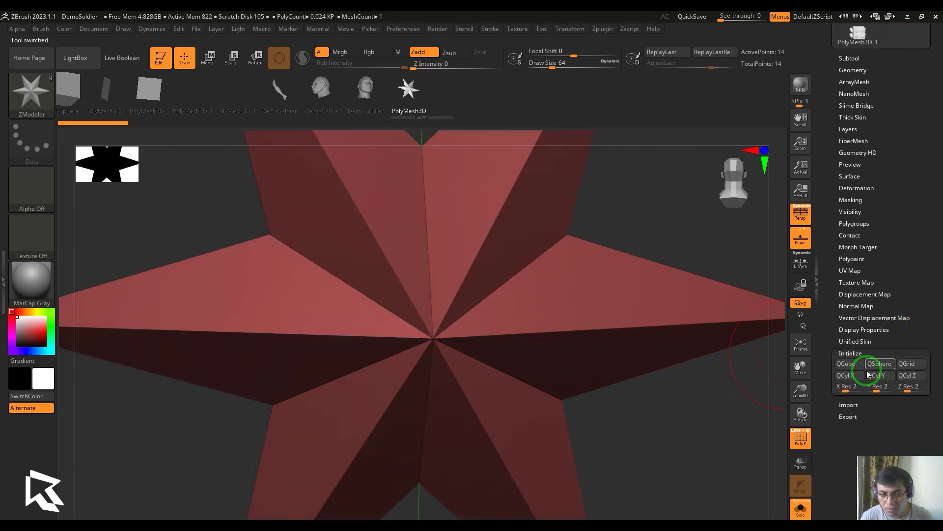
{"action": "left_click", "coordinate": [846, 364]}
- Set the polygon action to QMesh with the Polyloop & Flat target and extrude the lower half of the cube's front side into a step
{"action": "left_click_drag", "start_coordinate": [726, 394], "coordinate": [416, 410]}
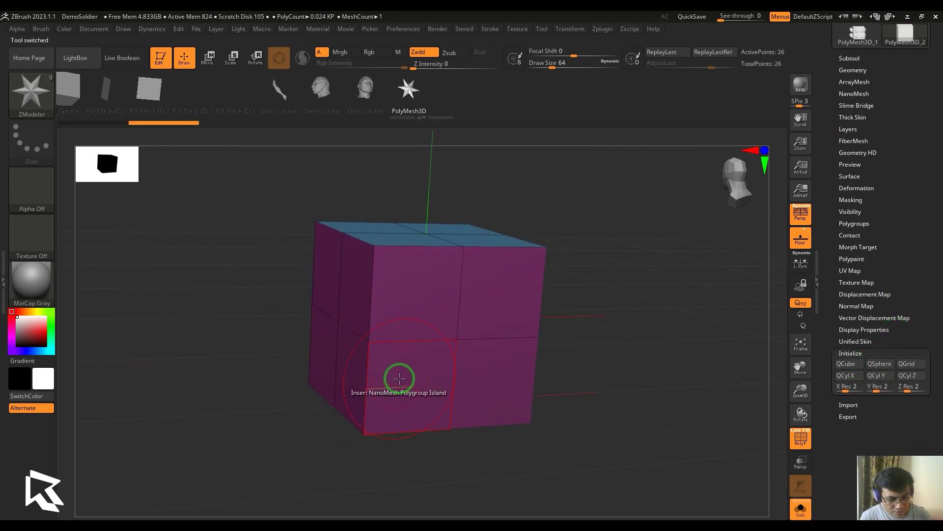
{"action": "key", "text": "space"}
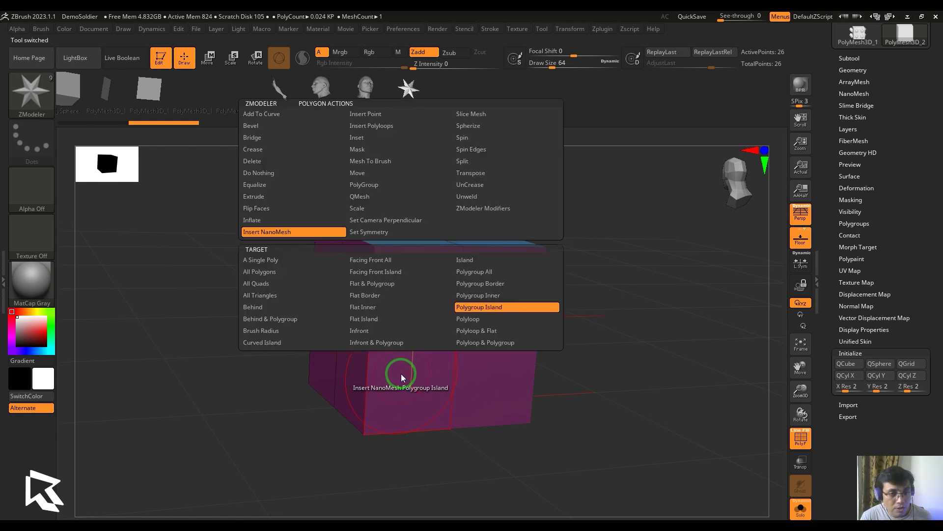
{"action": "left_click", "coordinate": [360, 196]}
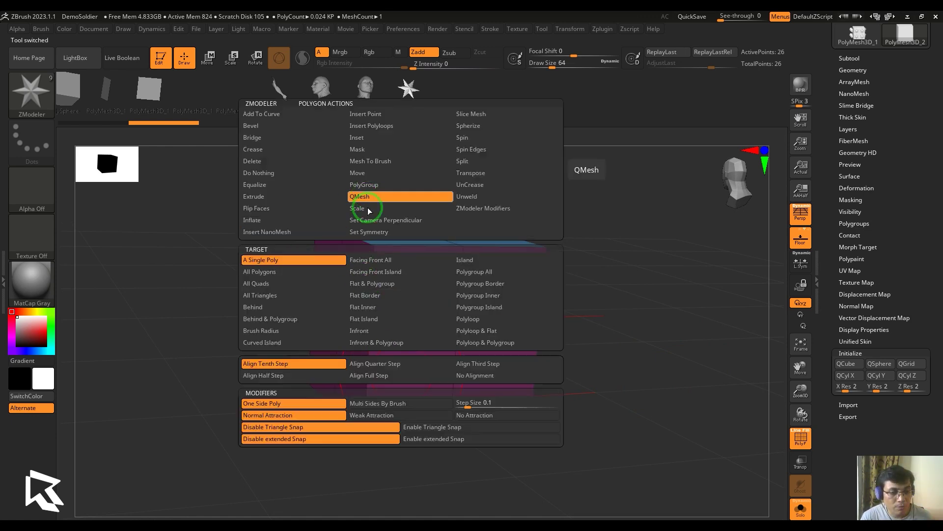
{"action": "left_click", "coordinate": [482, 331]}
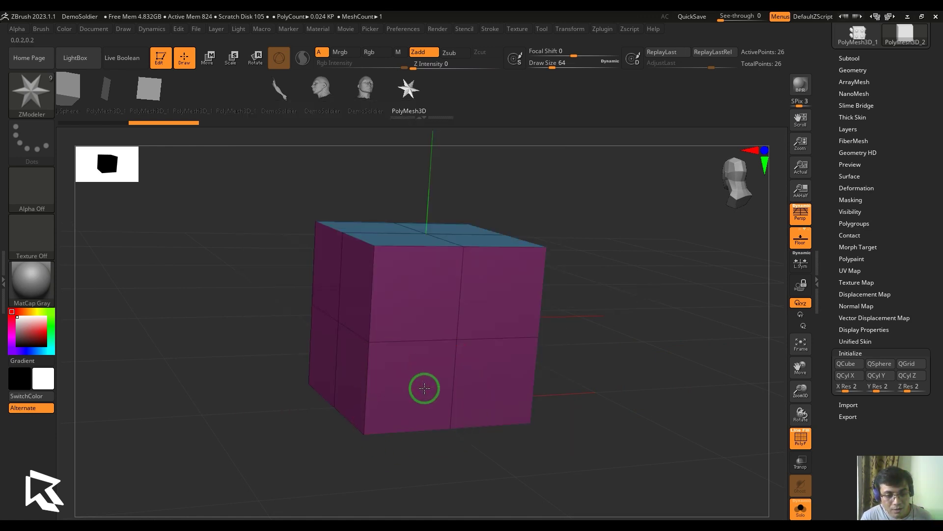
{"action": "left_click_drag", "start_coordinate": [424, 388], "coordinate": [634, 514]}
{"action": "left_click_drag", "start_coordinate": [690, 411], "coordinate": [573, 379]}
- Capture the whole stepped mesh with Mesh To Brush, using the All Polygons target and Align To Mesh Orientation
{"action": "key", "text": "space"}
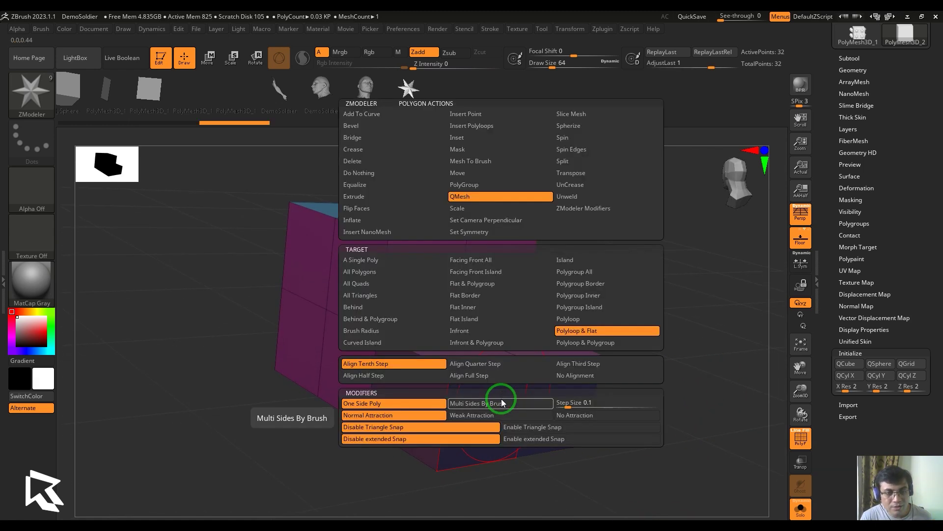
{"action": "left_click", "coordinate": [468, 161]}
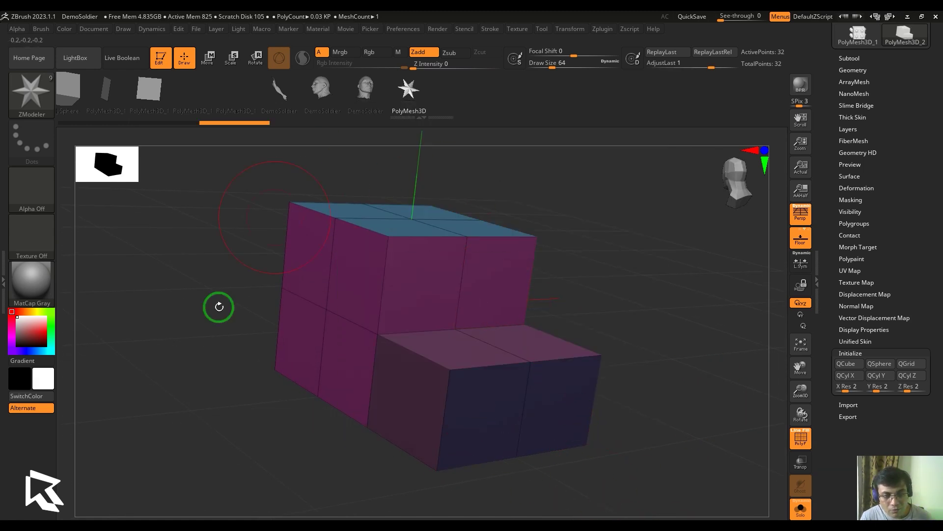
{"action": "key", "text": "space"}
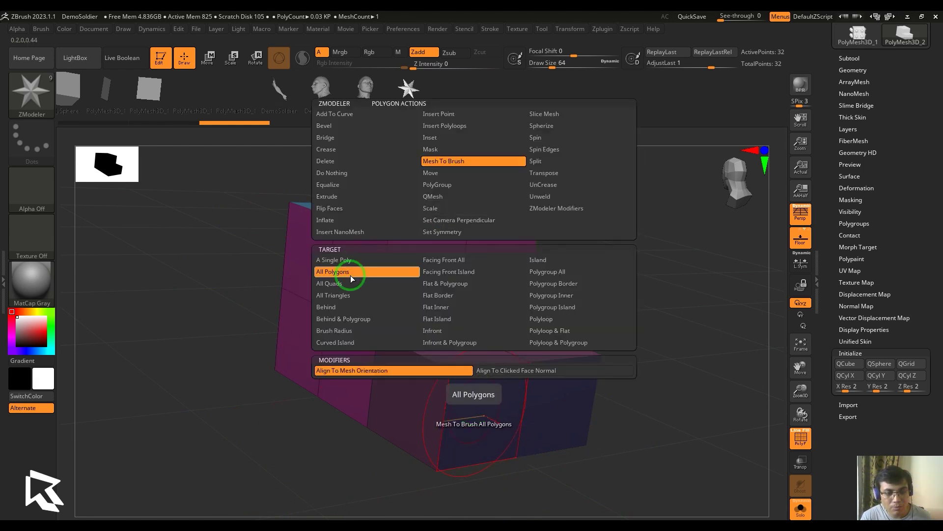
{"action": "left_click", "coordinate": [482, 398]}
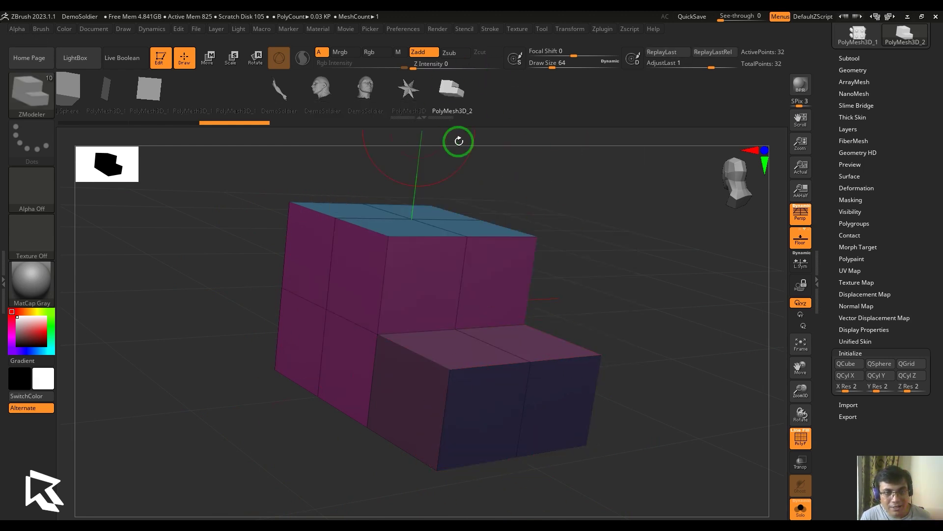
- Switch back to the PolyMesh3D_1 cube and undo the star NanoMesh insertion
{"action": "left_click_drag", "start_coordinate": [900, 135], "coordinate": [900, 165]}
{"action": "left_click", "coordinate": [856, 67]}
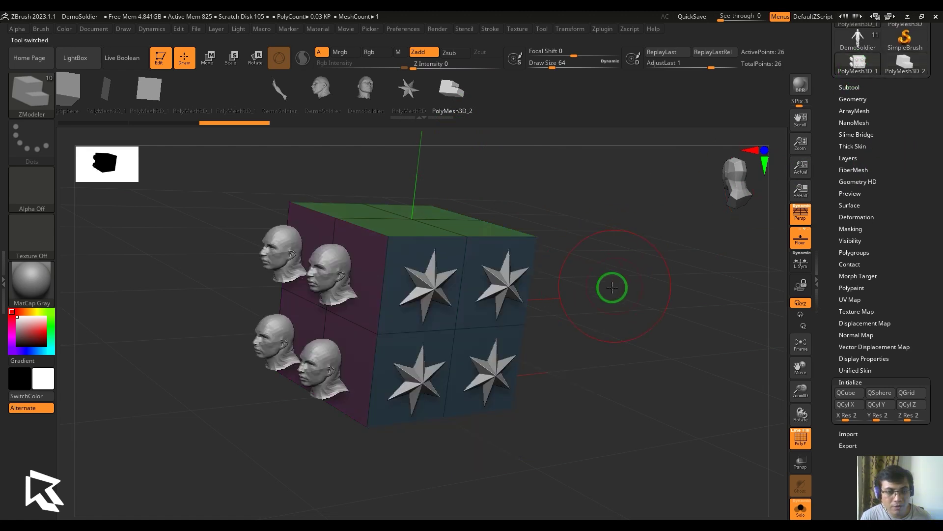
{"action": "right_click_drag", "start_coordinate": [611, 286], "coordinate": [622, 313]}
- Insert the stepped mesh as a NanoMesh across the cube's purple side with the Polygroup Island target, and undo it after viewing
{"action": "key", "text": "space"}
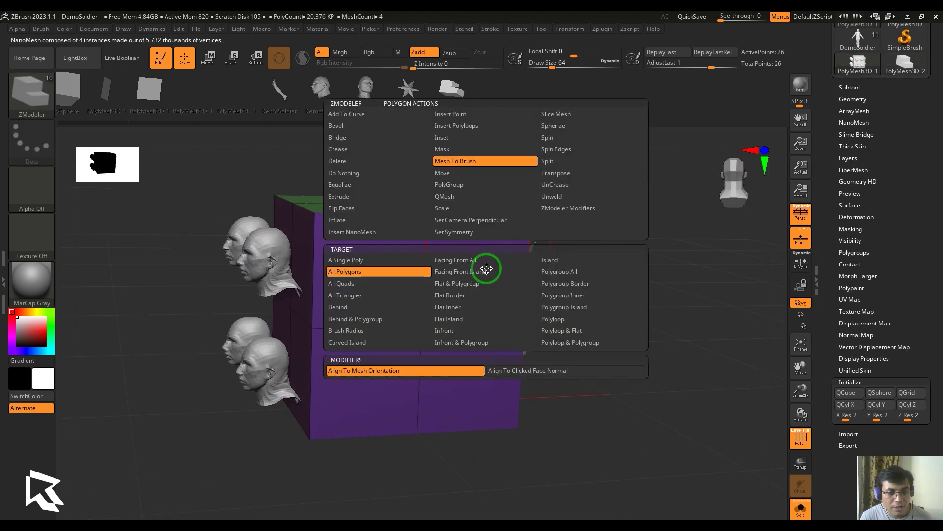
{"action": "left_click", "coordinate": [378, 231]}
{"action": "left_click", "coordinate": [564, 306]}
{"action": "left_click_drag", "start_coordinate": [448, 270], "coordinate": [499, 283]}
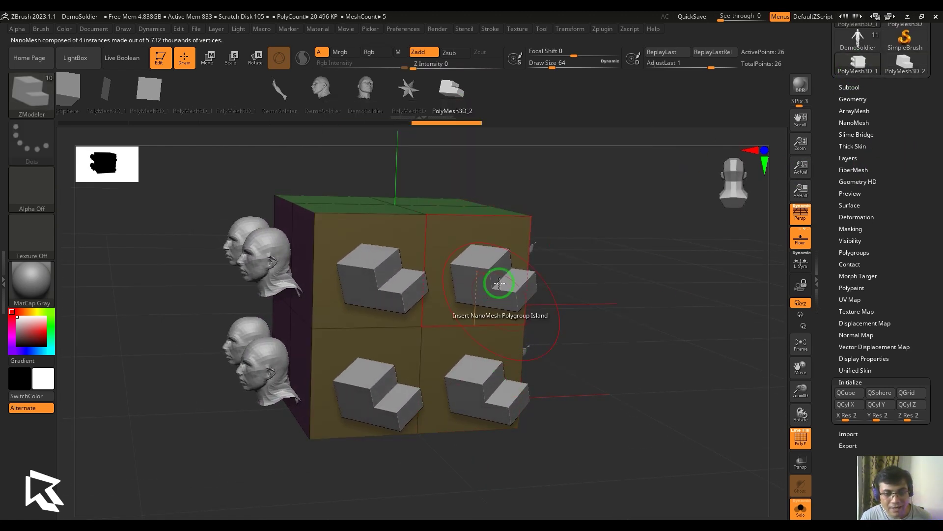
{"action": "right_click_drag", "start_coordinate": [499, 283], "coordinate": [656, 354]}
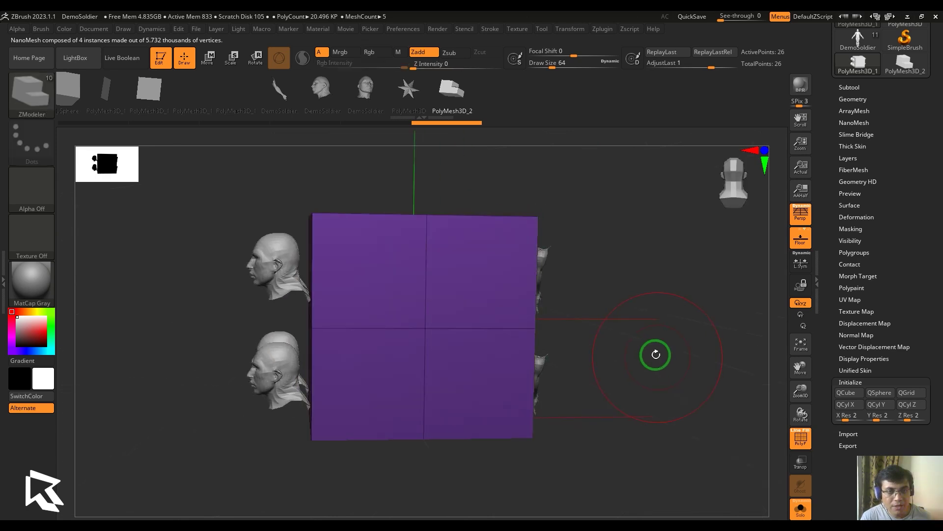
- Switch to the stepped PolyMesh3D_2 mesh and set Mesh To Brush with the All Polygons target to Align To Clicked Face Normal
{"action": "left_click_drag", "start_coordinate": [904, 94], "coordinate": [903, 144]}
{"action": "left_click", "coordinate": [905, 119]}
{"action": "left_click_drag", "start_coordinate": [706, 311], "coordinate": [675, 302]}
{"action": "left_click_drag", "start_coordinate": [671, 336], "coordinate": [674, 348]}
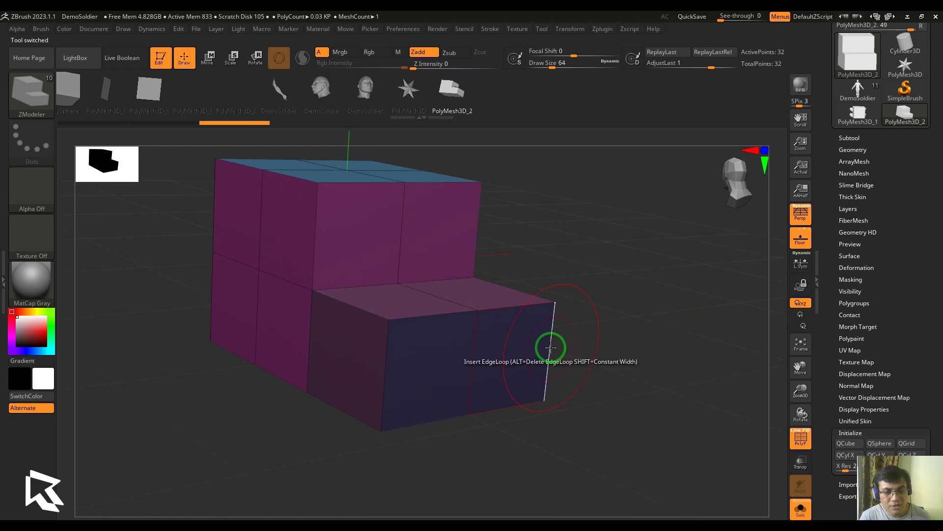
{"action": "key", "text": "space"}
{"action": "left_click", "coordinate": [516, 162]}
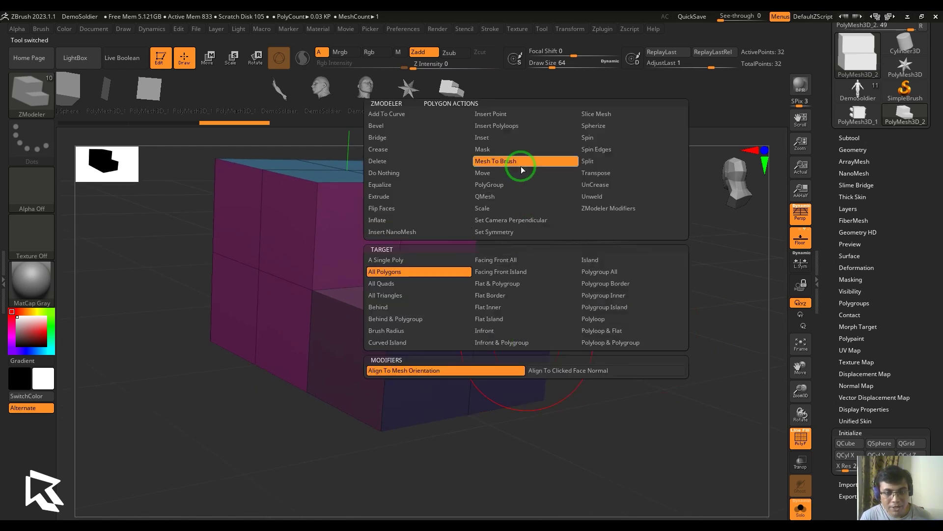
{"action": "left_click", "coordinate": [557, 373]}
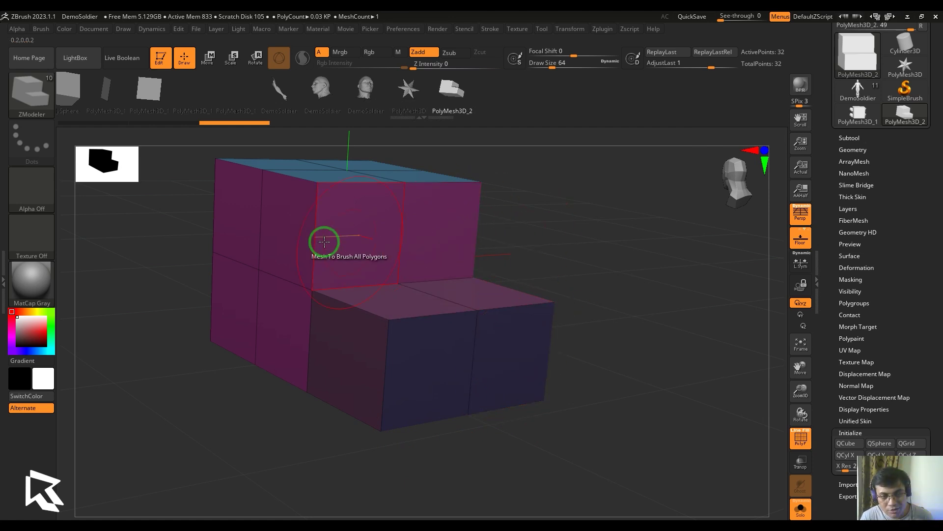
- Capture the stepped mesh to the brush from its dark blue front face, and again from its flat side face
{"action": "left_click_drag", "start_coordinate": [737, 390], "coordinate": [746, 351]}
{"action": "left_click_drag", "start_coordinate": [590, 417], "coordinate": [562, 388], "text": "shift"}
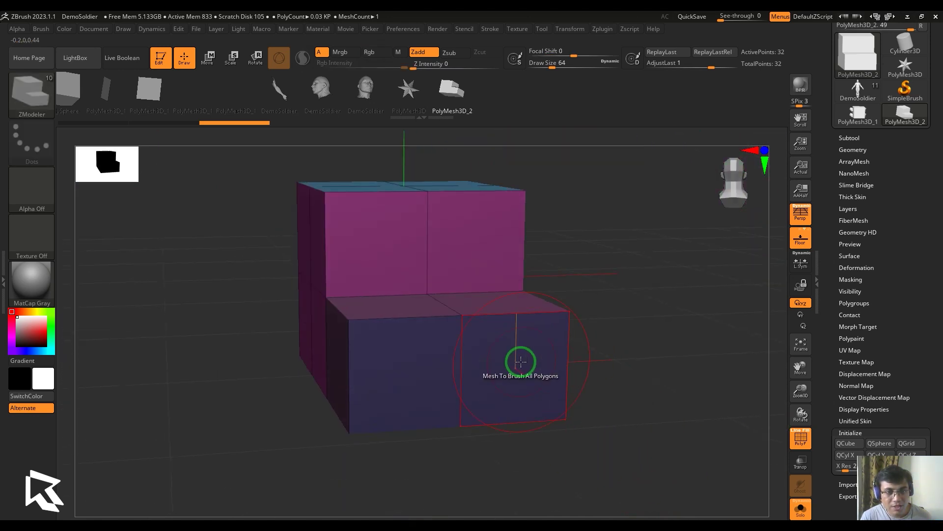
{"action": "left_click_drag", "start_coordinate": [482, 114], "coordinate": [659, 375]}
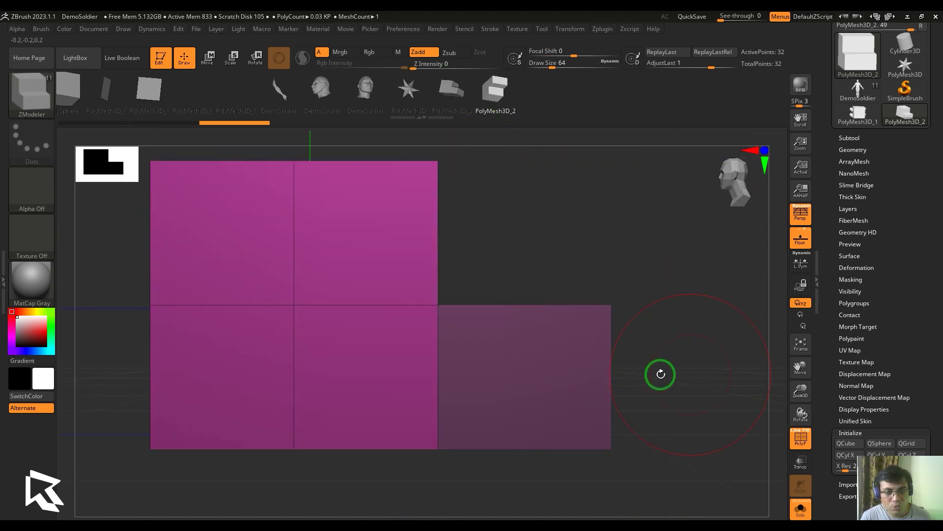
{"action": "left_click_drag", "start_coordinate": [678, 341], "coordinate": [621, 339]}
- Switch to the PolyMesh3D_1 cube and undo the insertion of its head NanoMeshes
{"action": "scroll", "coordinate": [865, 152], "scroll_direction": "up", "scroll_amount": 2}
{"action": "left_click", "coordinate": [866, 152]}
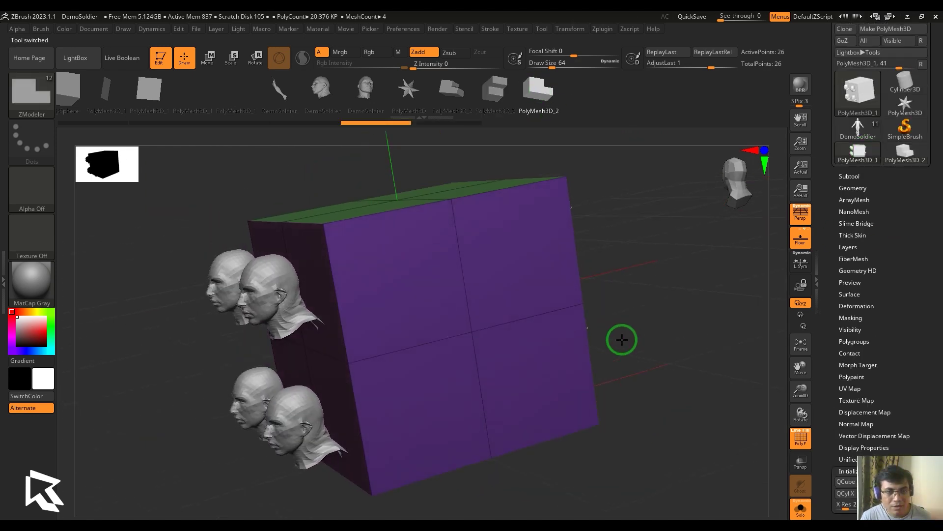
{"action": "left_click", "coordinate": [524, 256]}
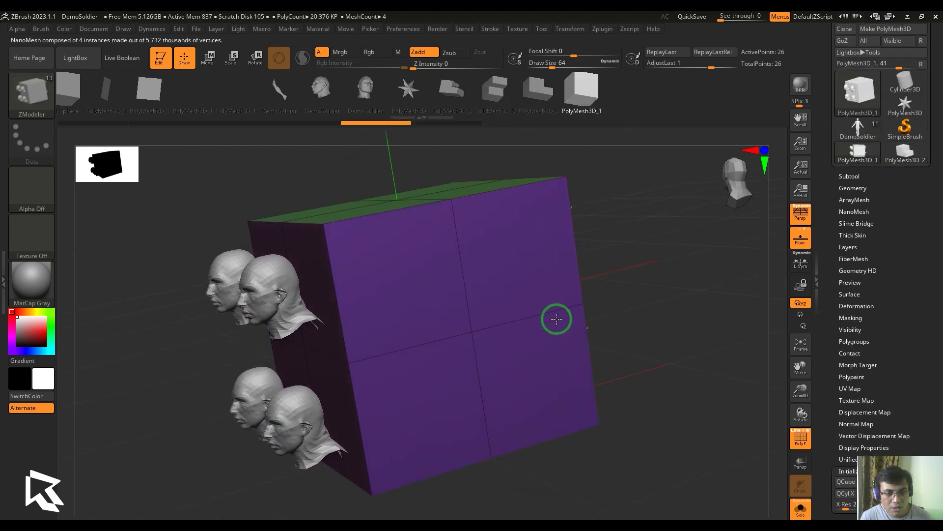
{"action": "left_click_drag", "start_coordinate": [654, 309], "coordinate": [654, 312]}
{"action": "key", "text": "ctrl+z"}
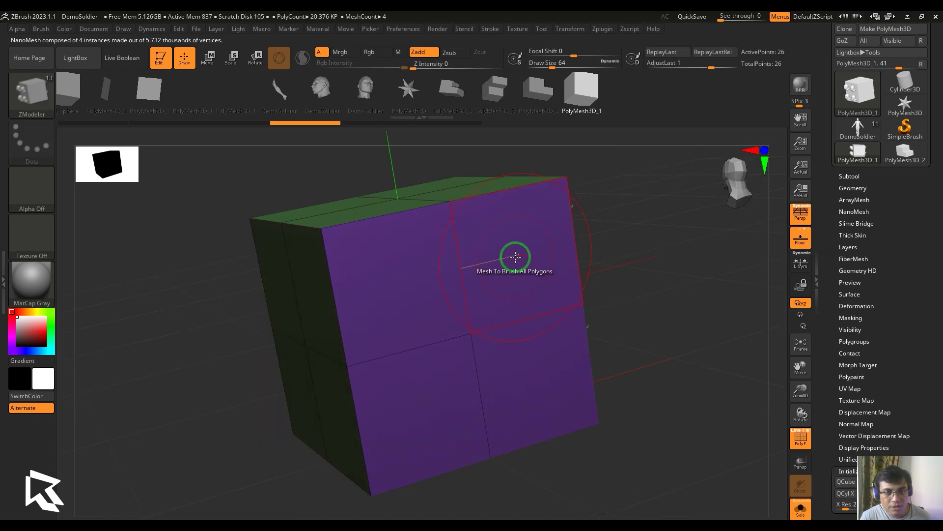
- Set the polygon action to Insert NanoMesh and place the front-face capture of the stepped mesh across the cube's purple Polygroup Island
{"action": "key", "text": "space"}
{"action": "left_click", "coordinate": [395, 231]}
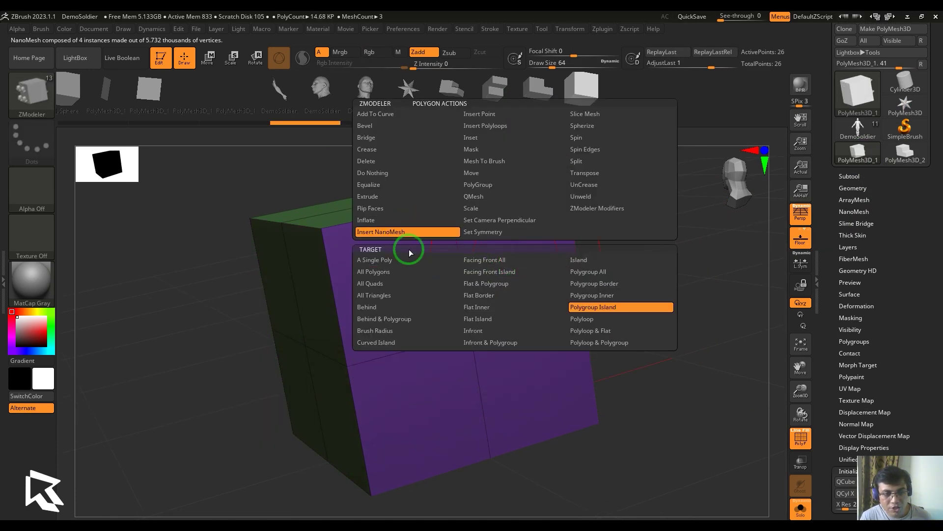
{"action": "left_click", "coordinate": [497, 93]}
{"action": "left_click_drag", "start_coordinate": [510, 270], "coordinate": [528, 263]}
{"action": "left_click_drag", "start_coordinate": [534, 164], "coordinate": [544, 129]}
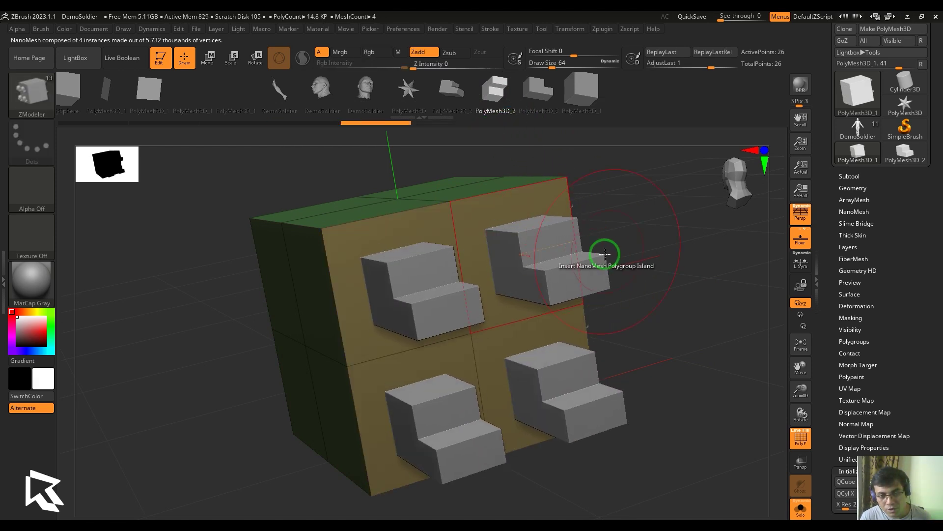
- Undo that insertion and place the stepped mesh captured from its flat side face across the same cube side instead
{"action": "key", "text": "ctrl+z"}
{"action": "left_click", "coordinate": [538, 94]}
{"action": "left_click_drag", "start_coordinate": [522, 290], "coordinate": [536, 371]}
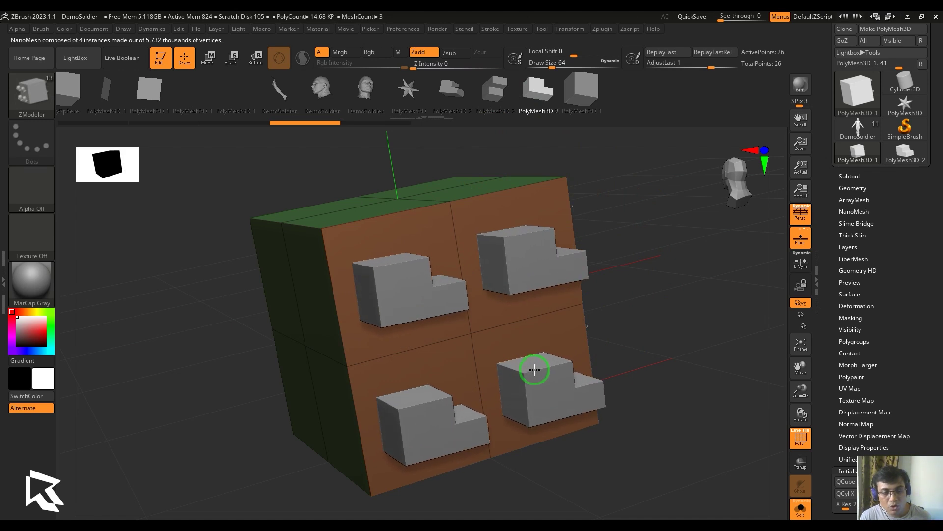
- Undo the side-face NanoMesh insertion and switch back to the stepped PolyMesh3D_2 mesh
{"action": "key", "text": "ctrl+z"}
{"action": "key", "text": "ctrl+z"}
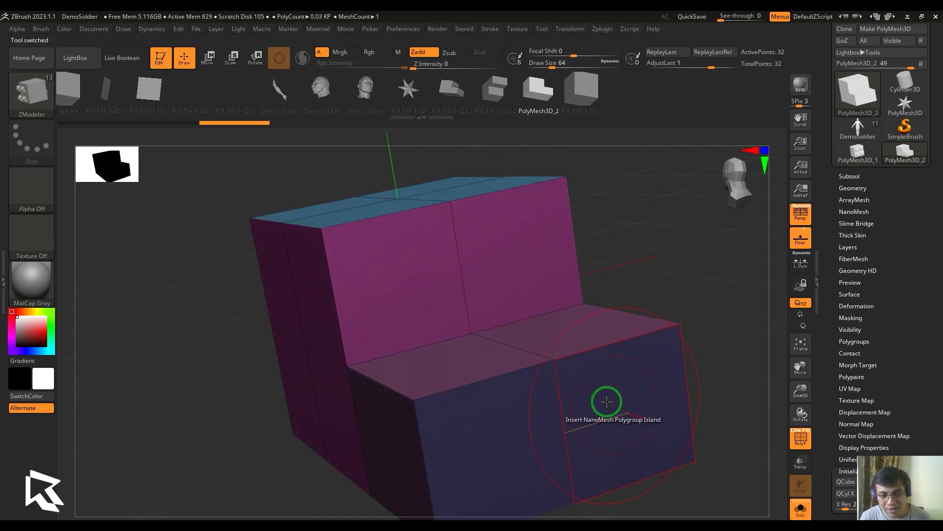
{"action": "left_click_drag", "start_coordinate": [743, 370], "coordinate": [636, 358]}
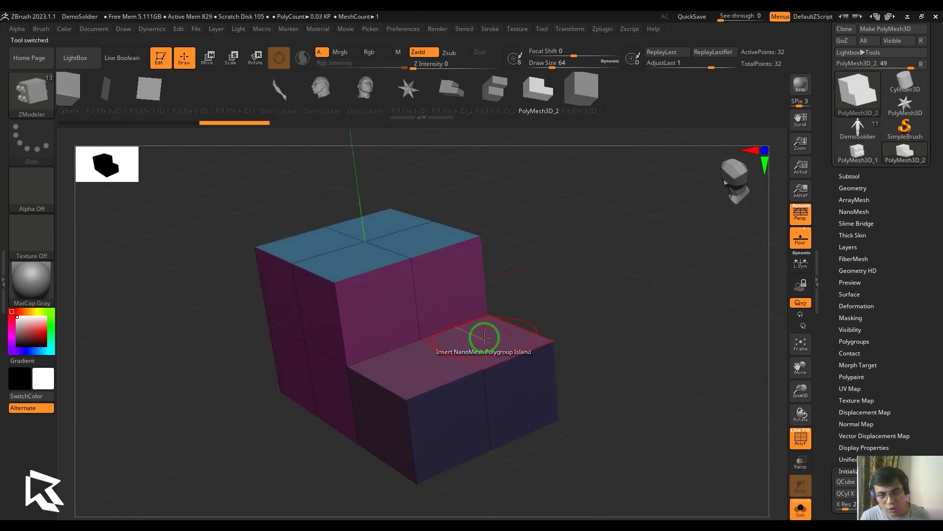